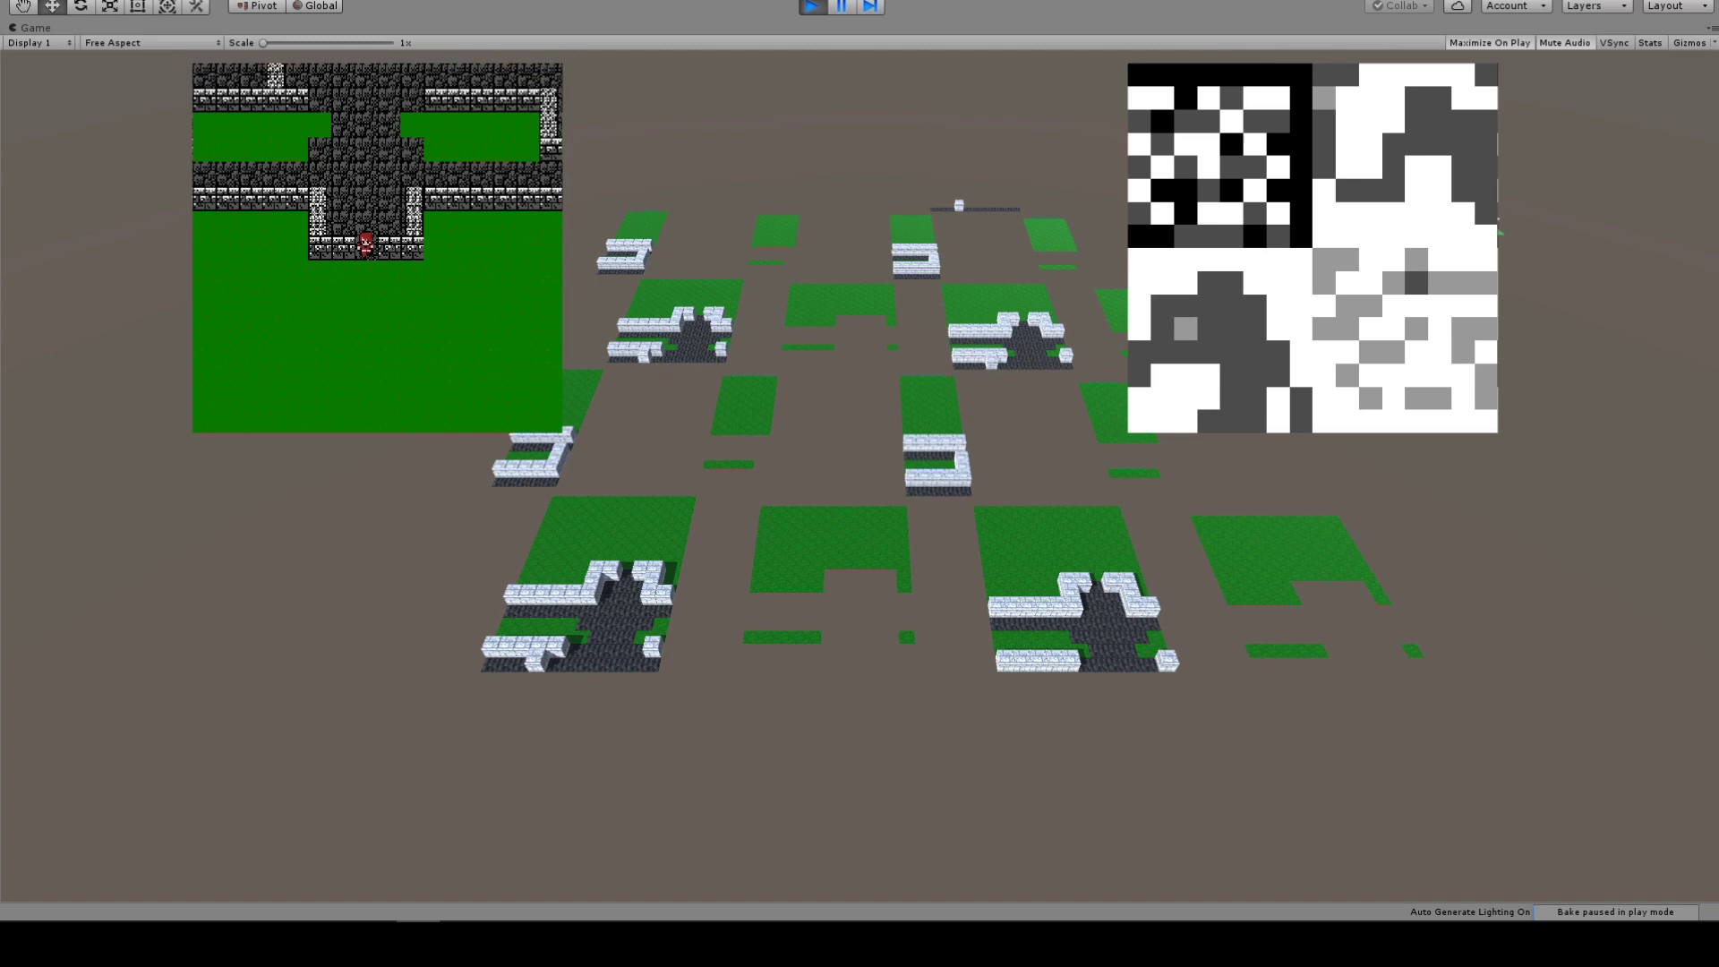
Step: Walk the character one step north, then four steps east through Cornelia Castle
key(Up)
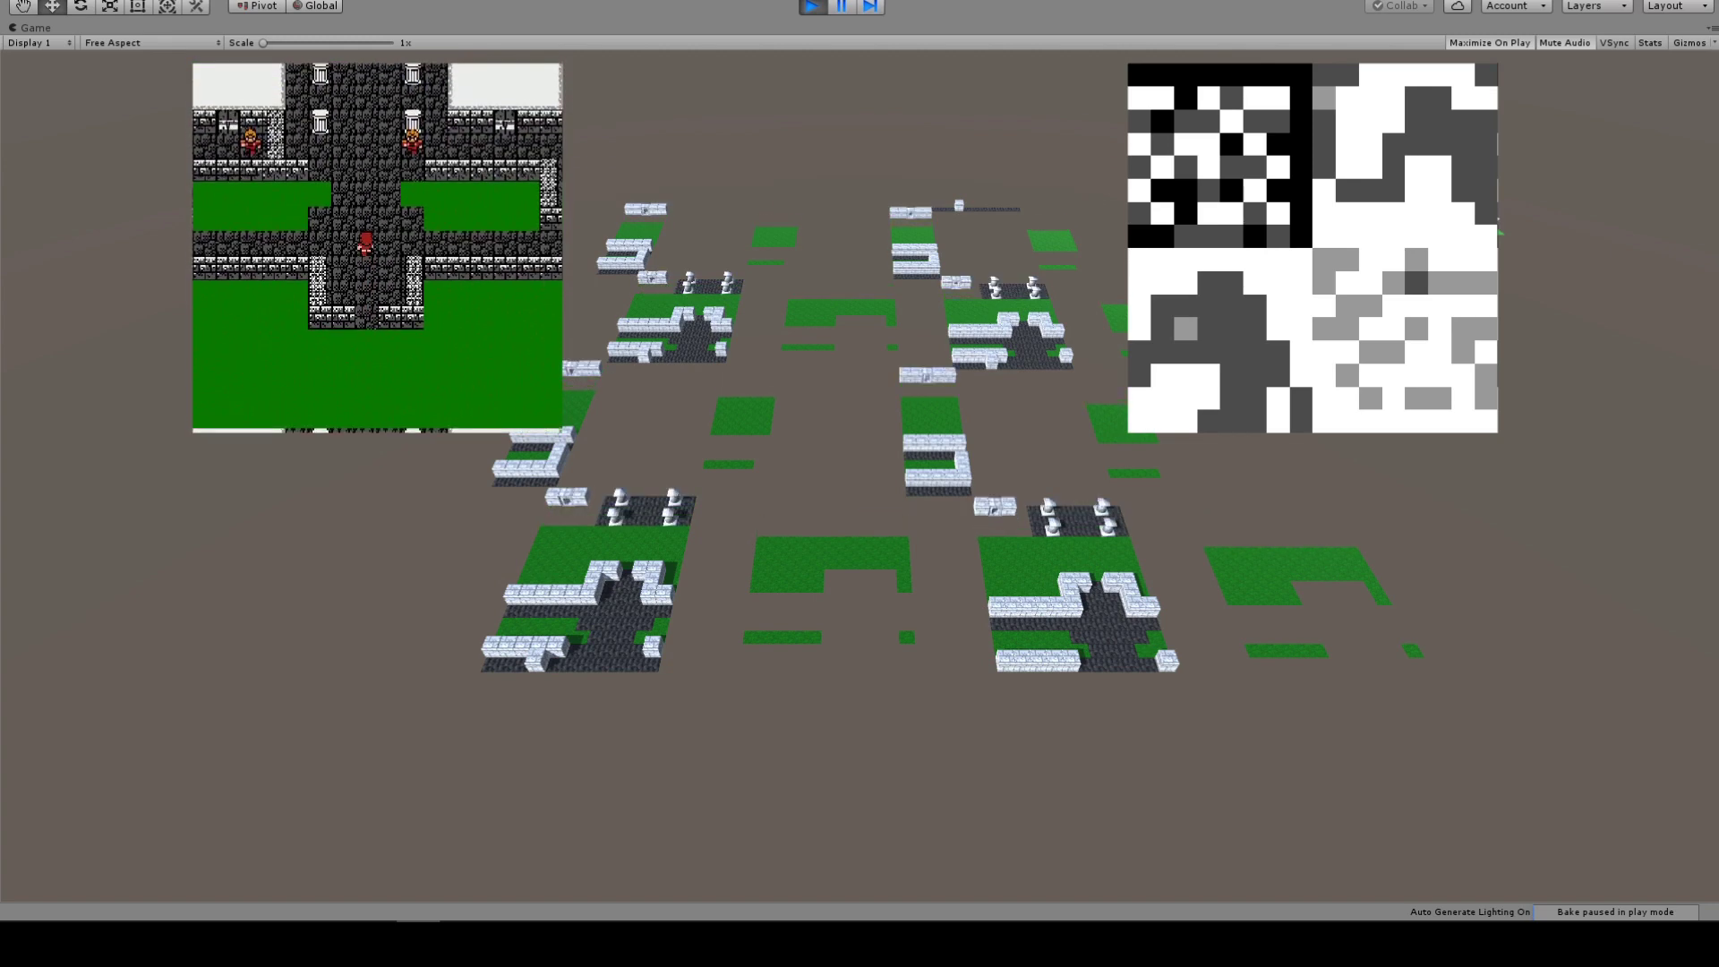
key(Right)
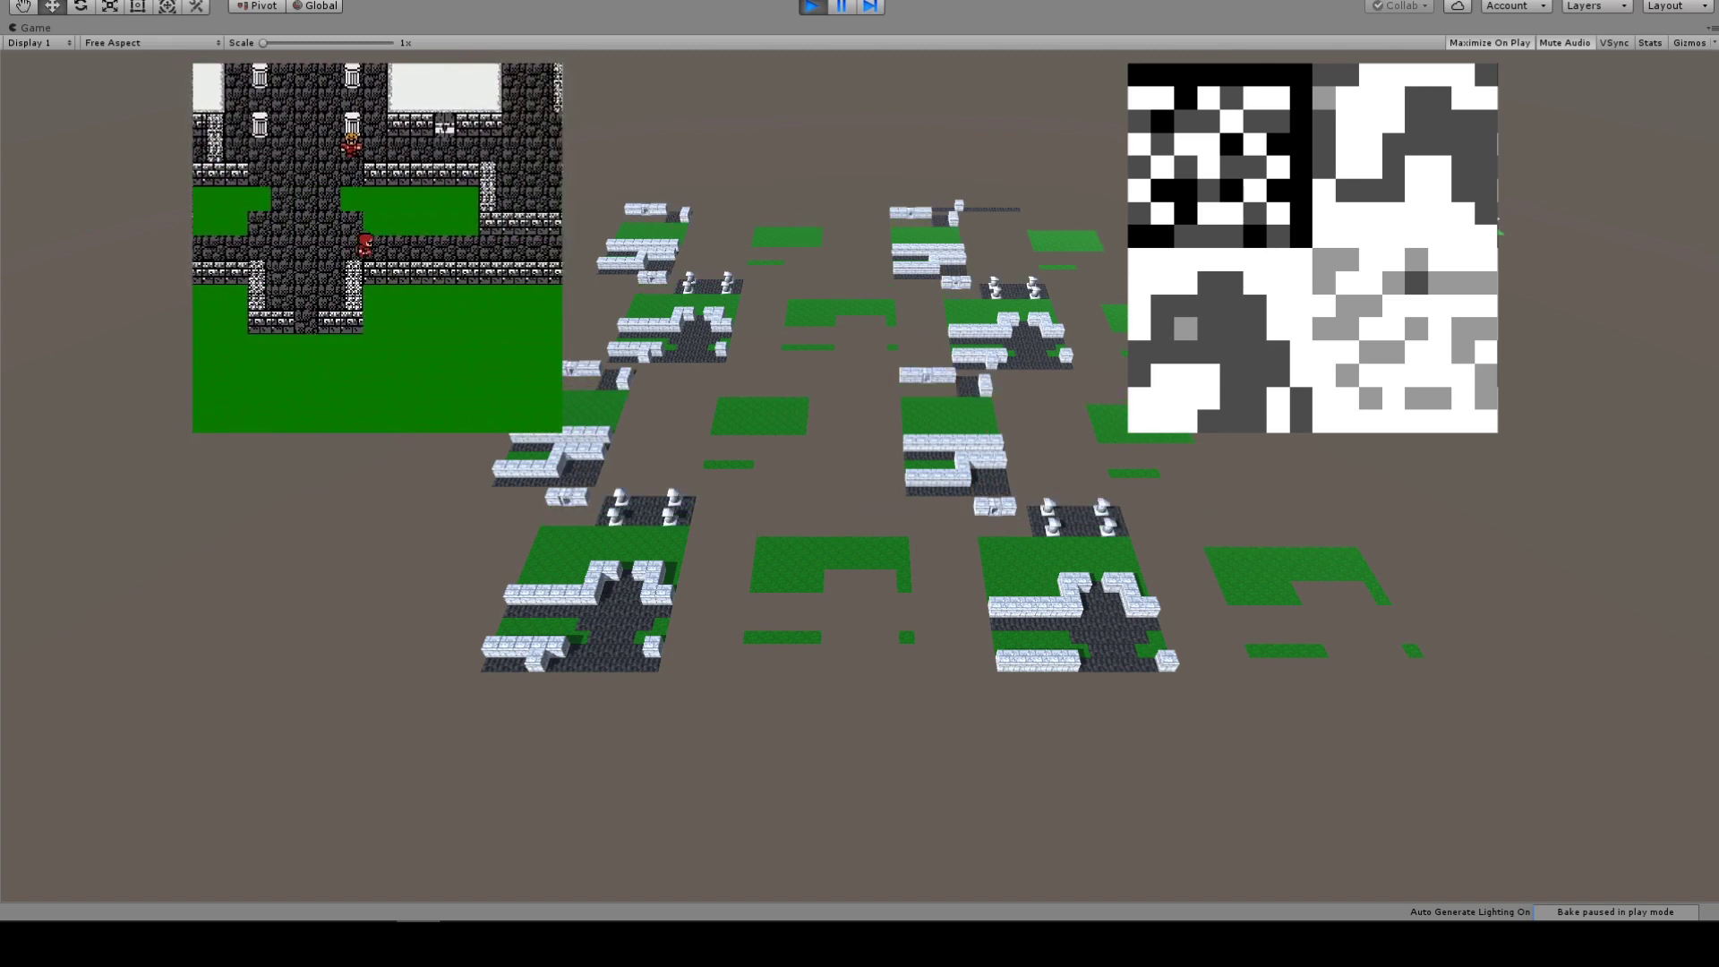
key(Right)
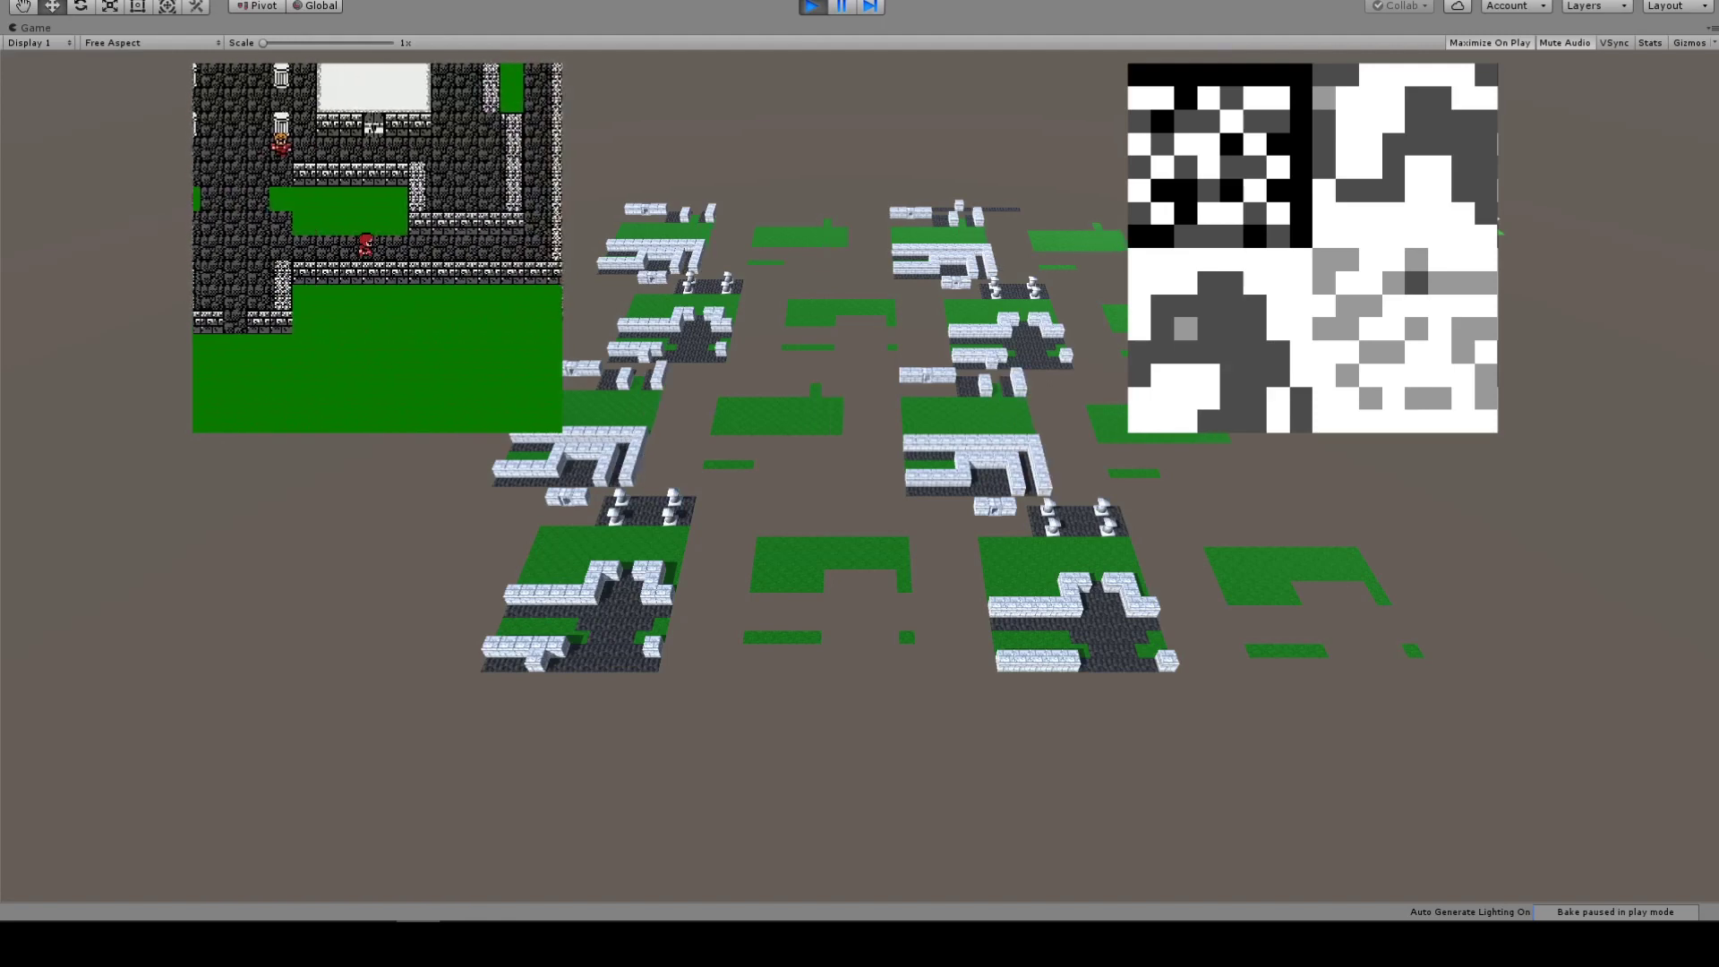
key(Right)
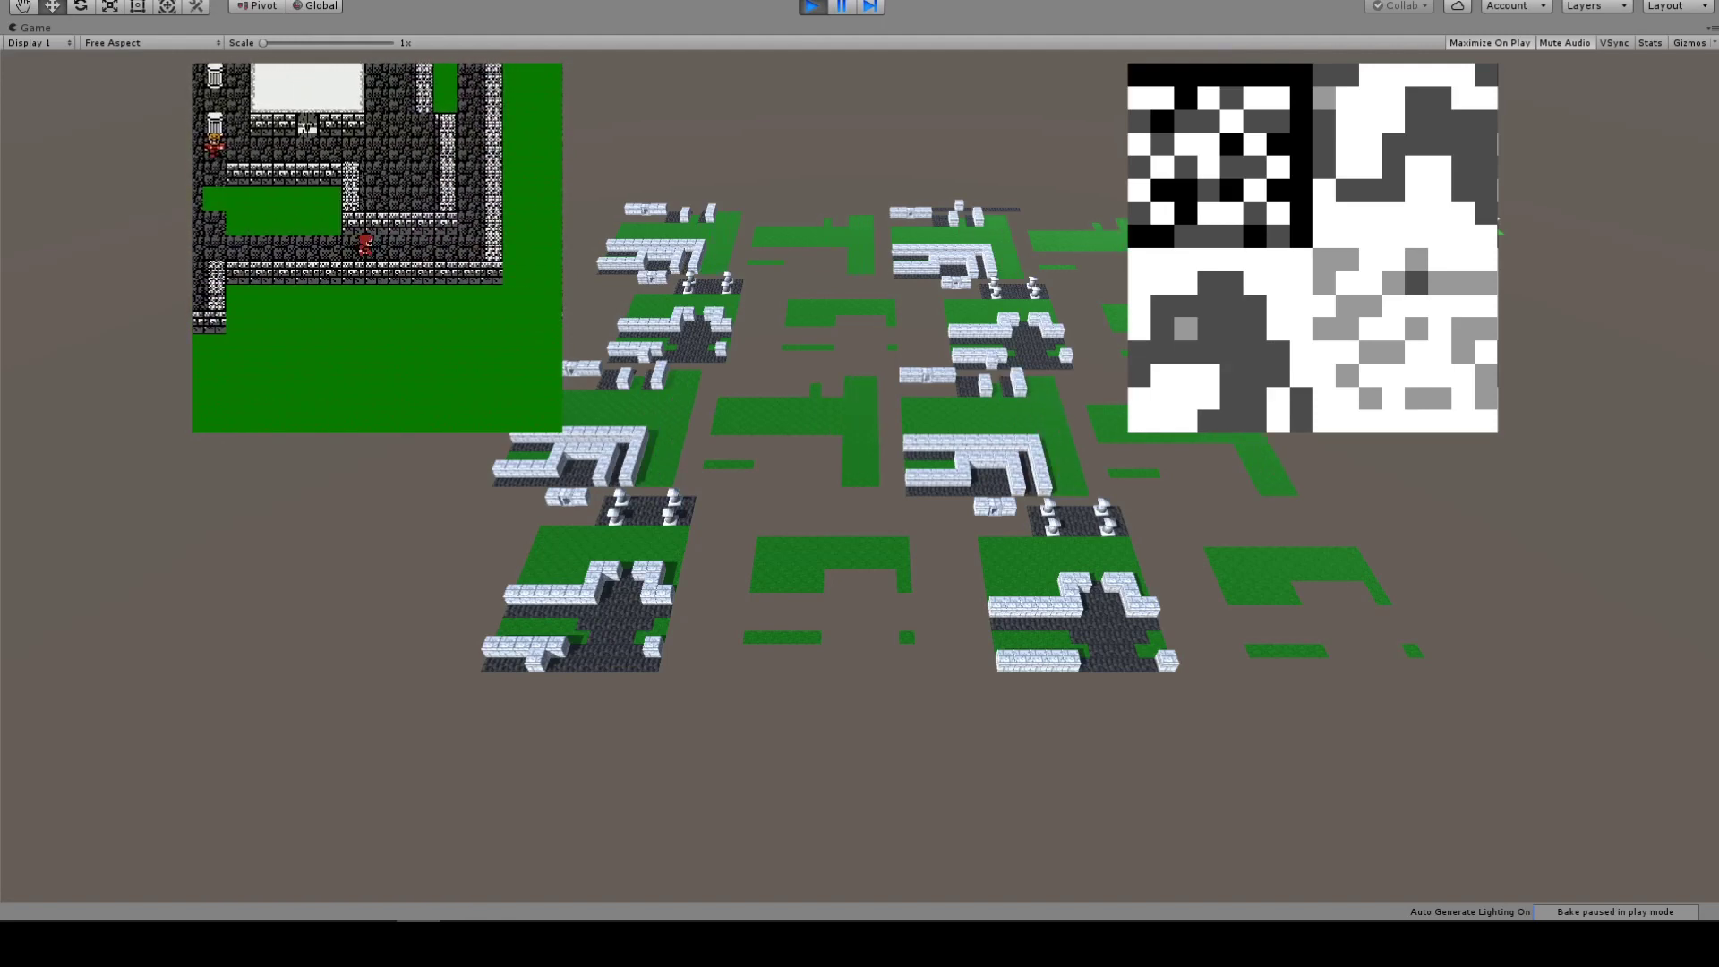
key(Right)
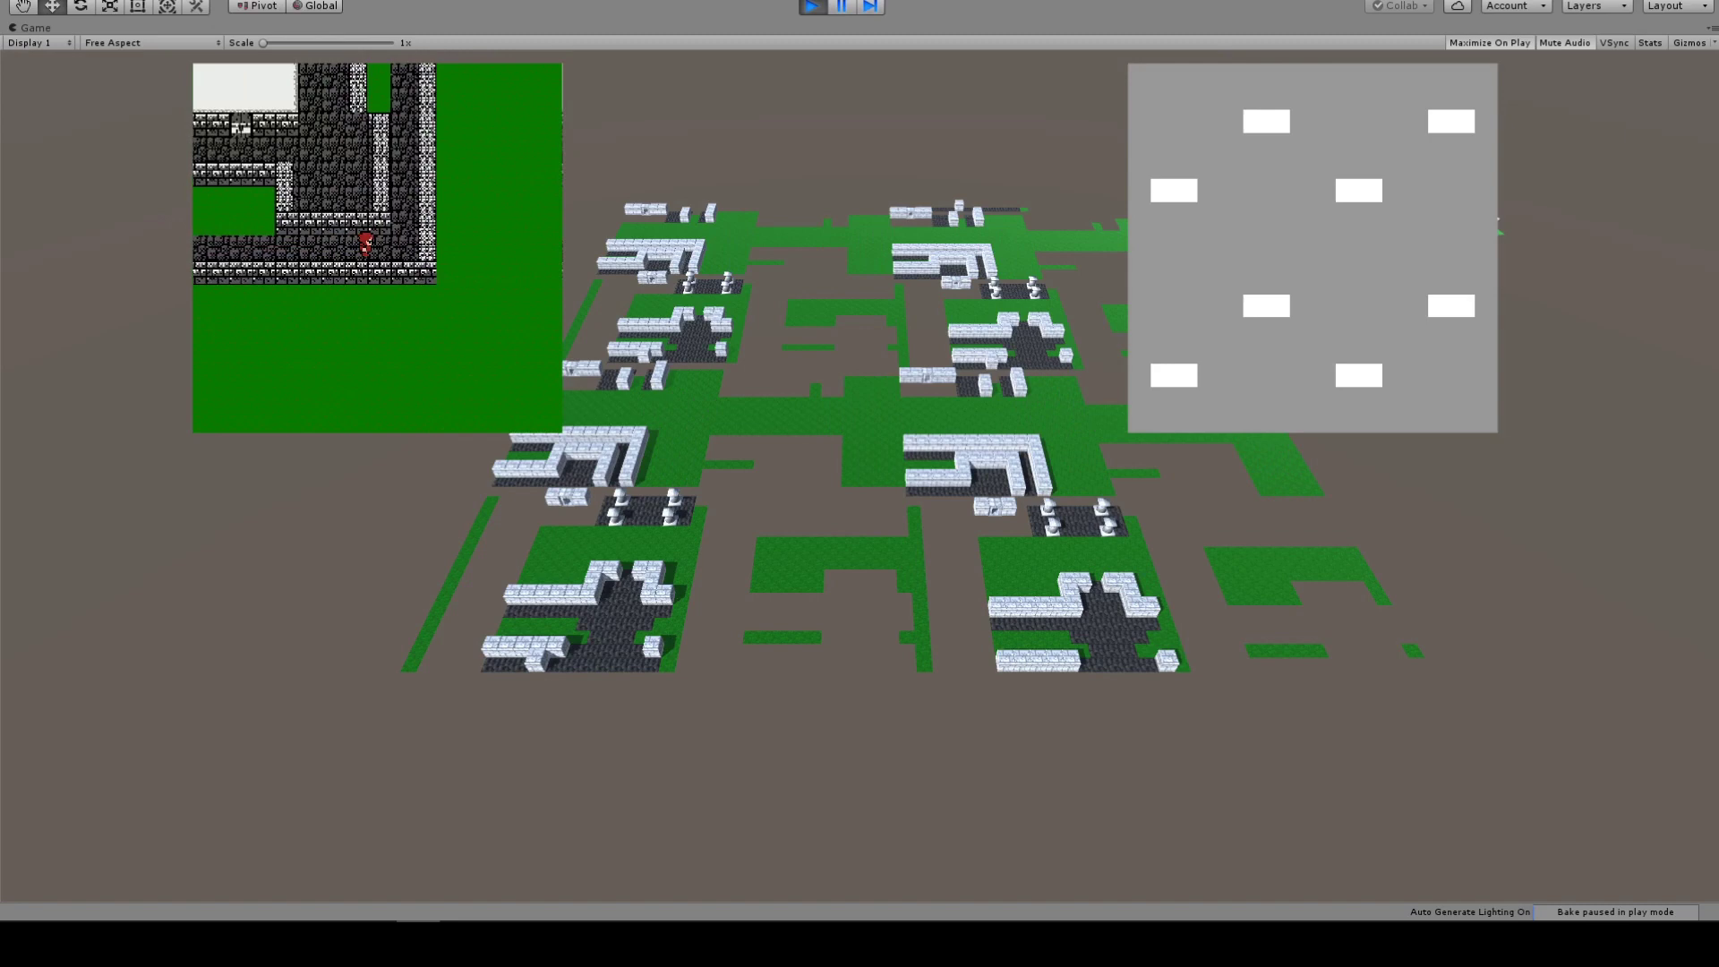
Step: Walk the character east, three steps north, then two steps back south along the corridor
key(Right)
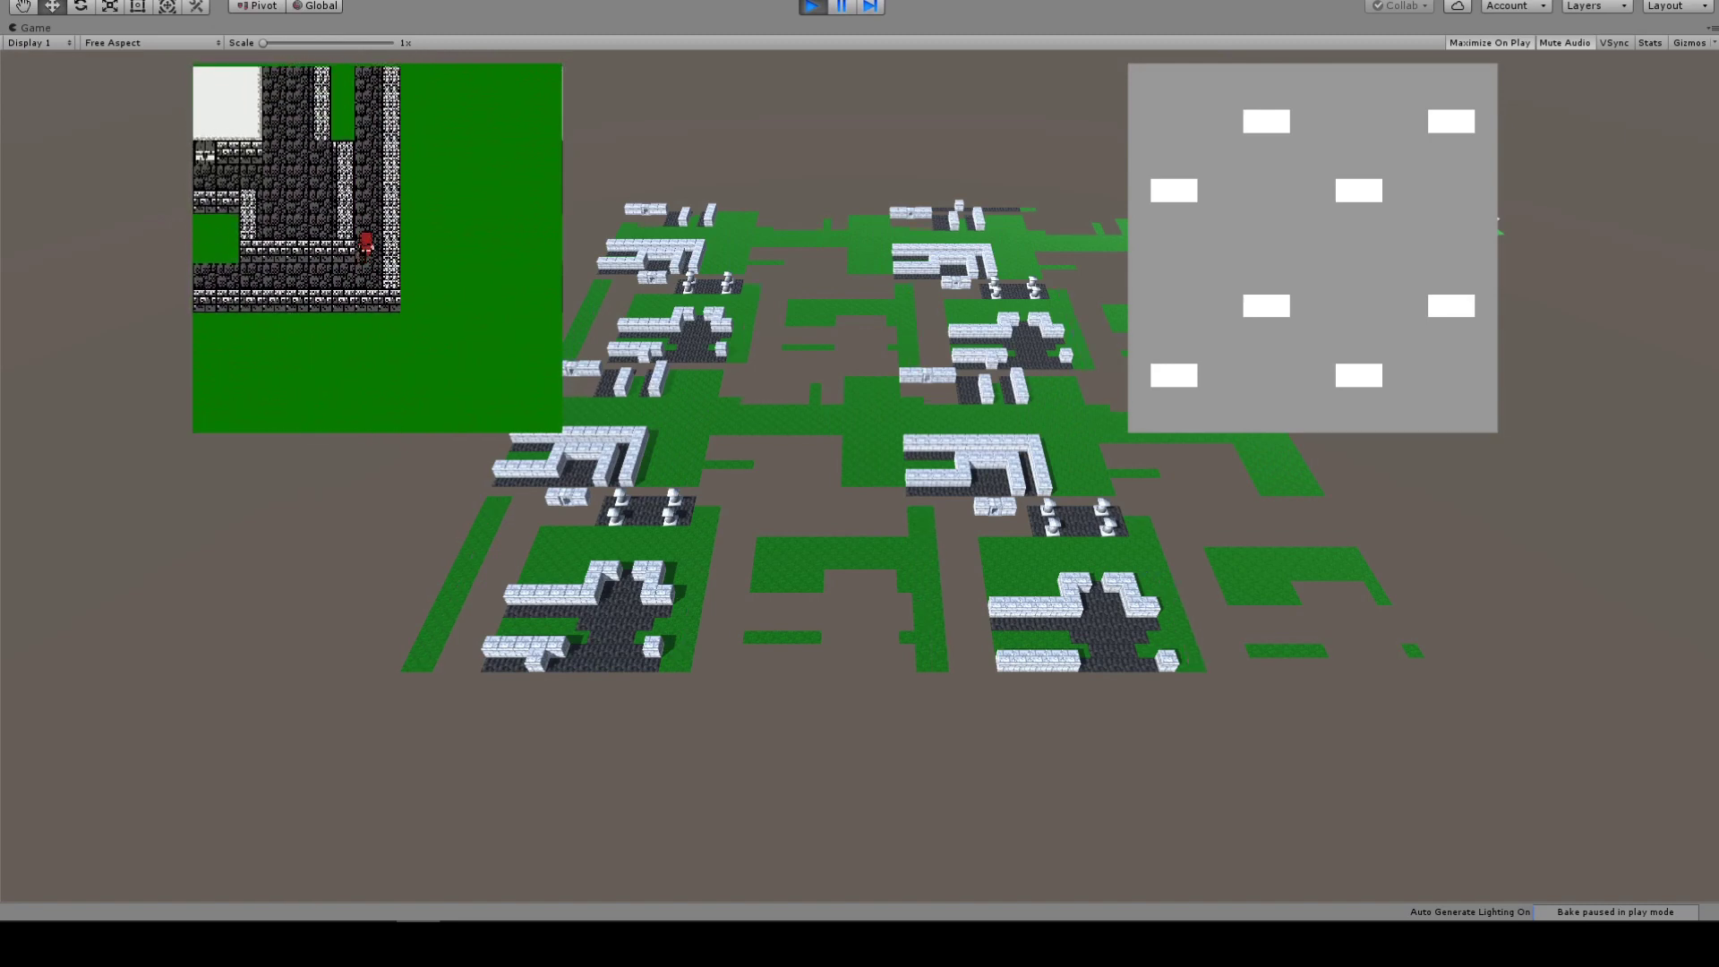
key(Up)
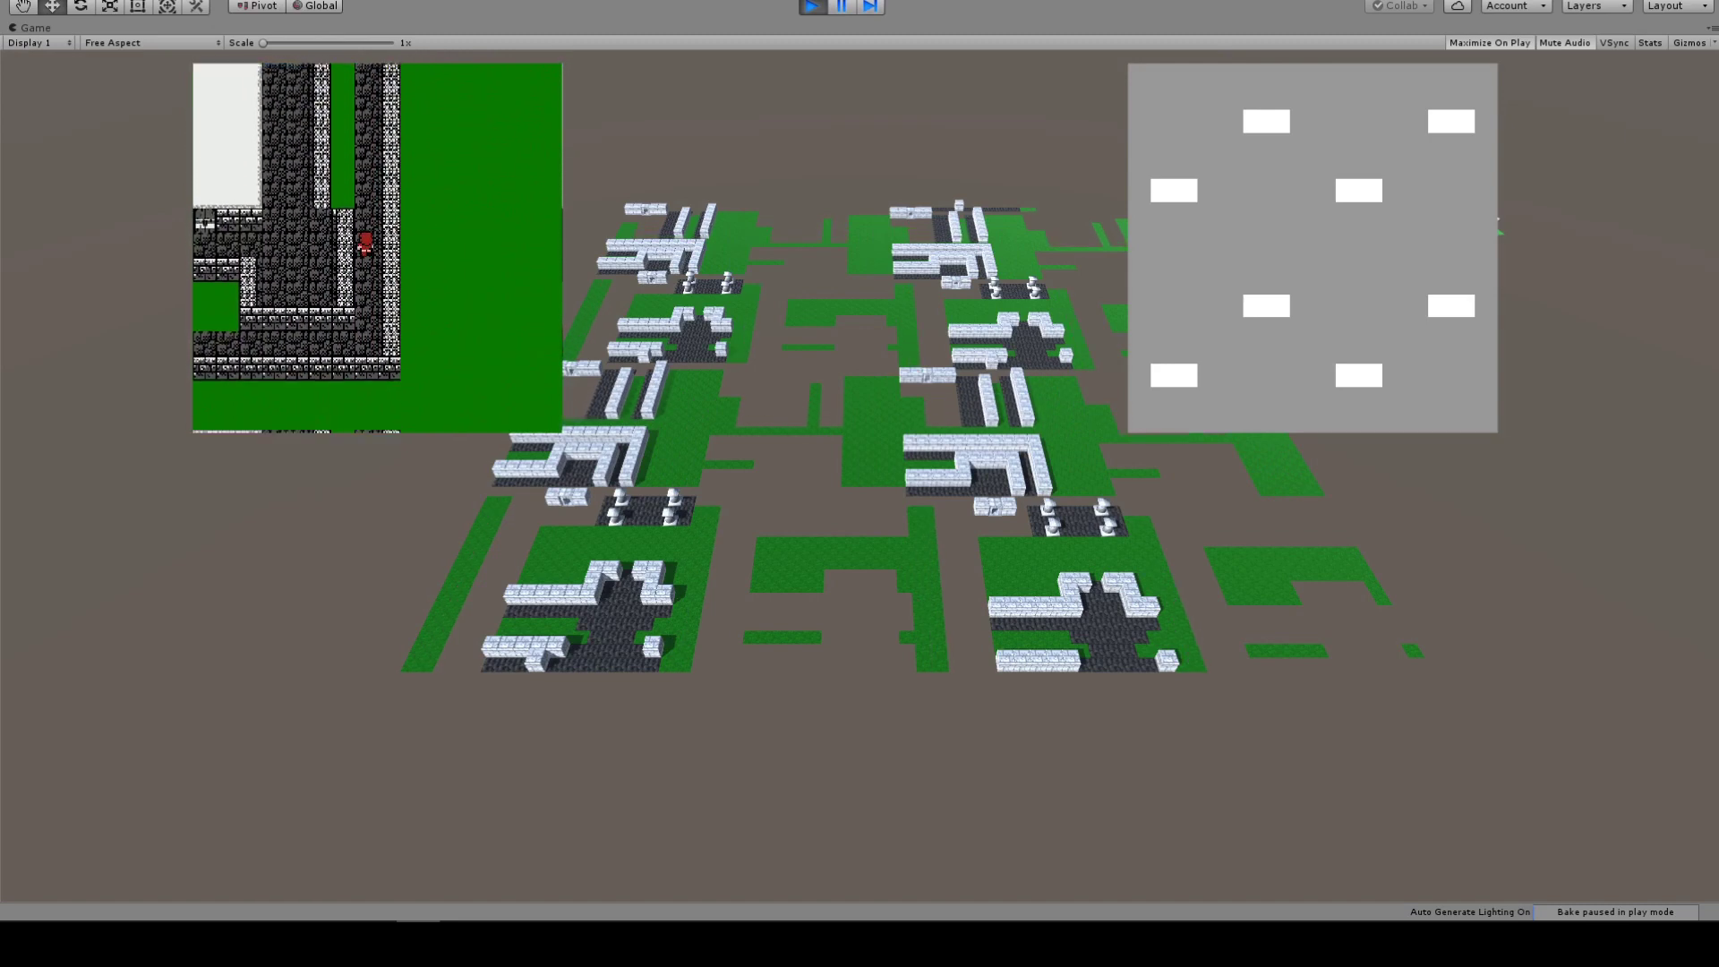
key(Up)
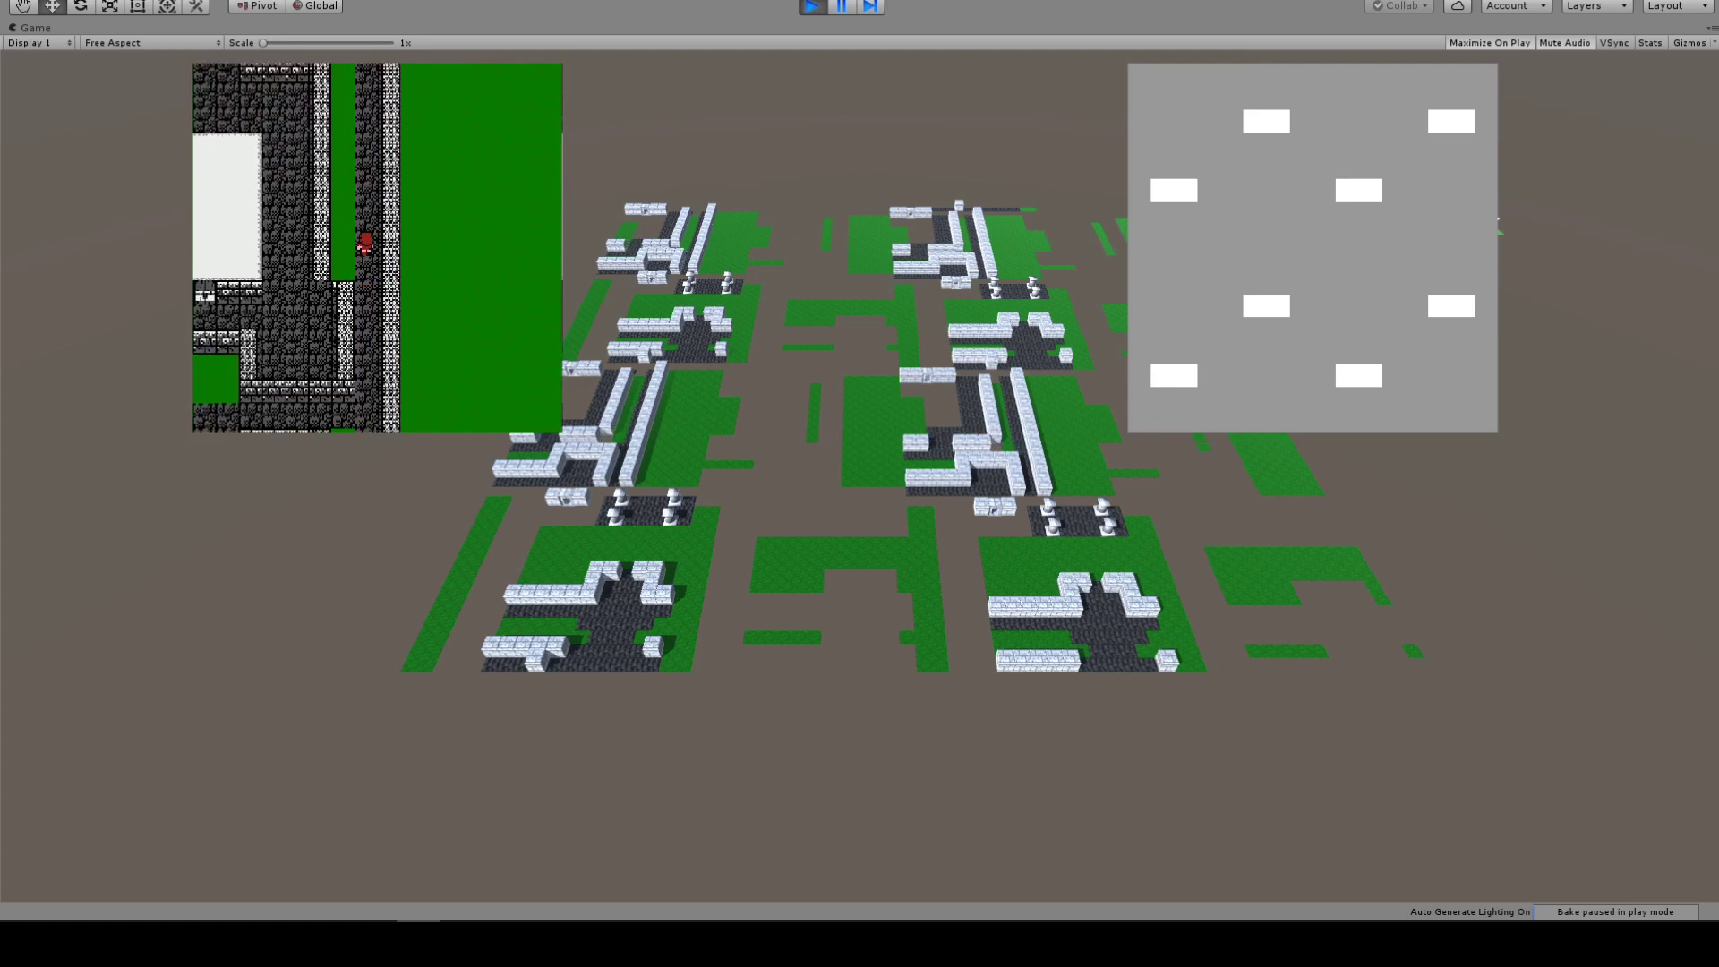
key(Up)
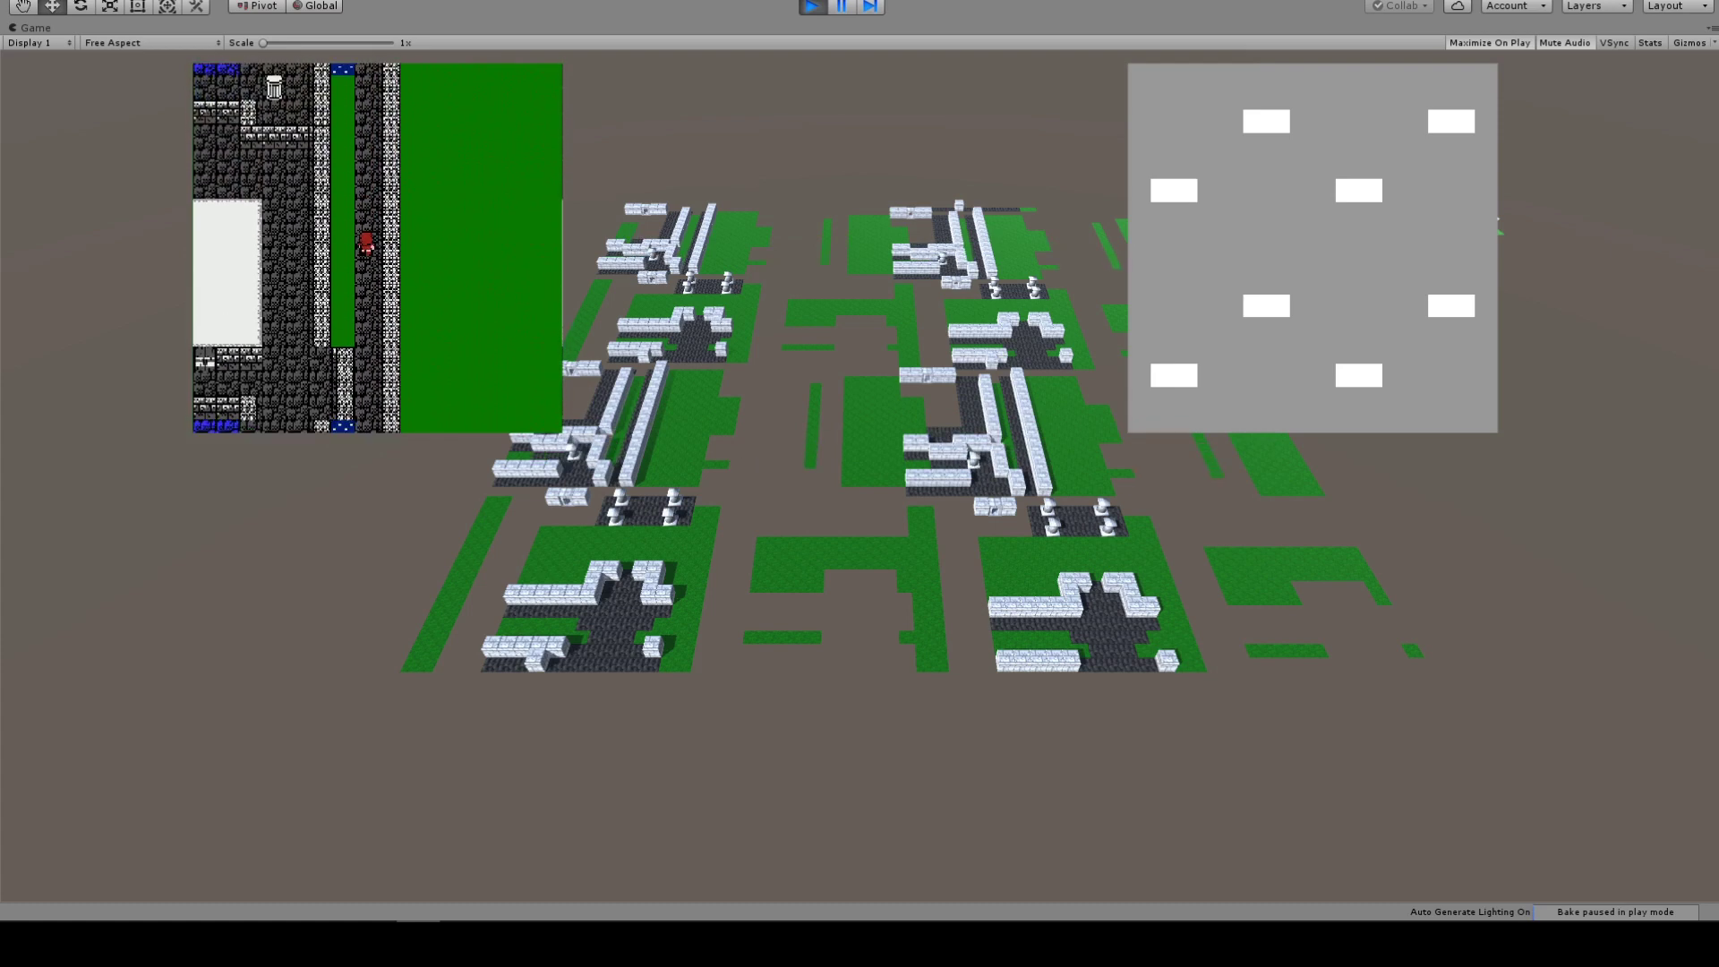
key(Down)
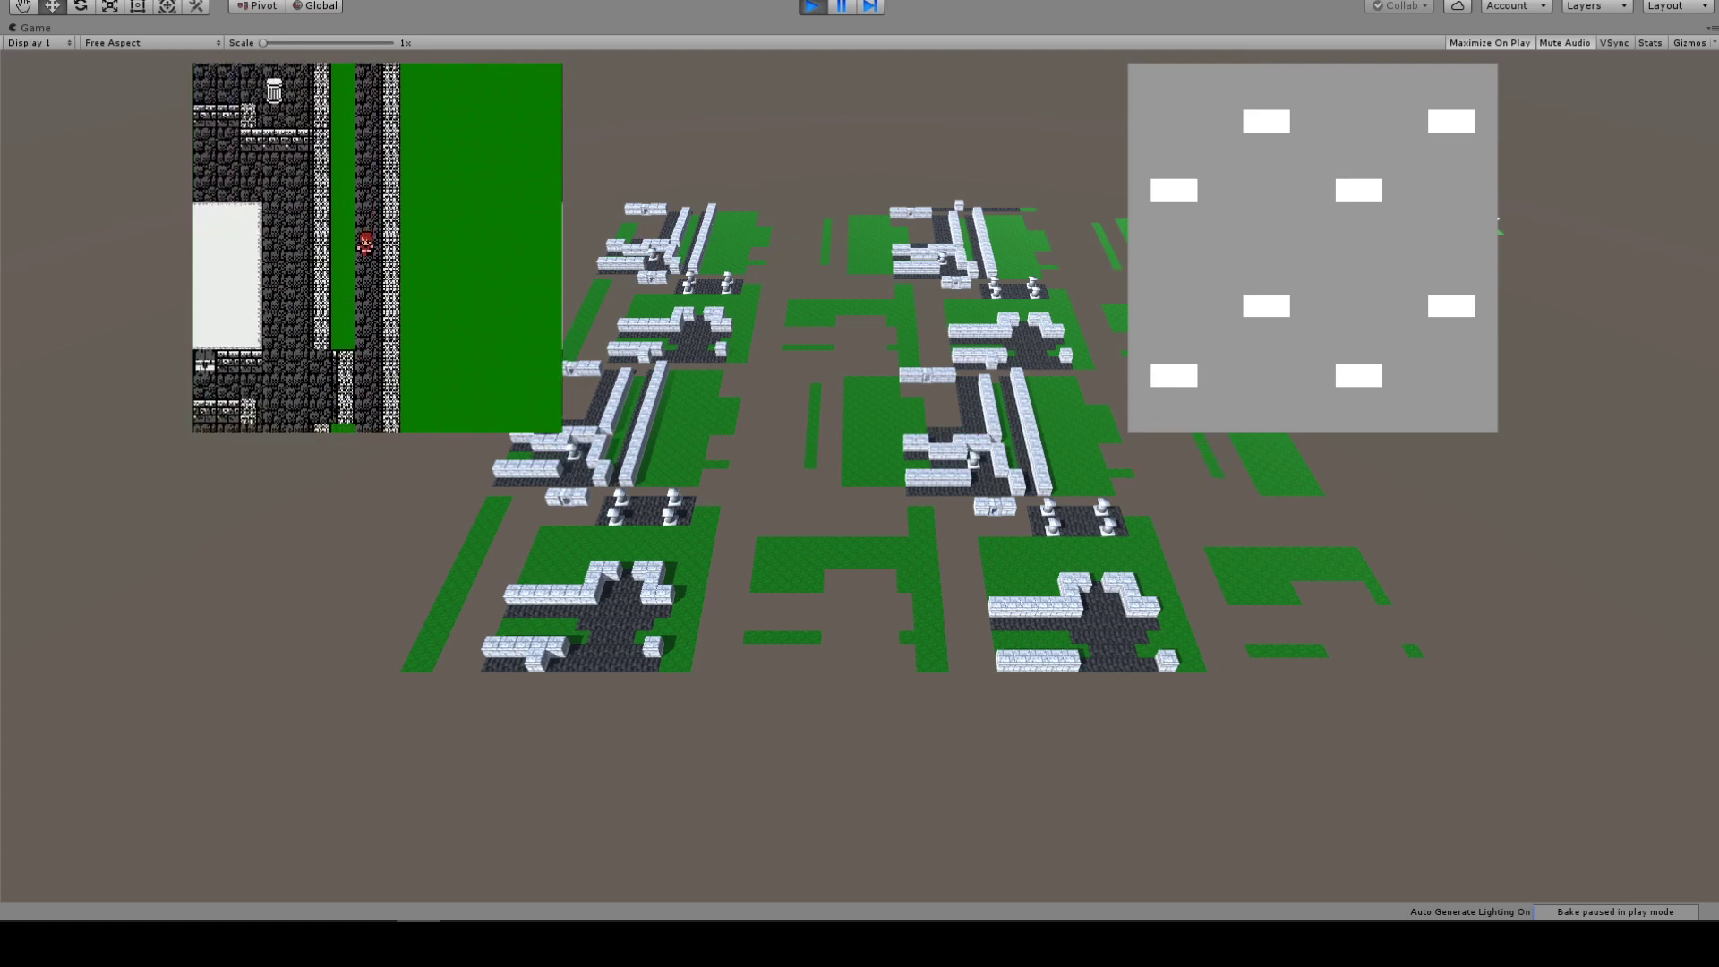
key(Down)
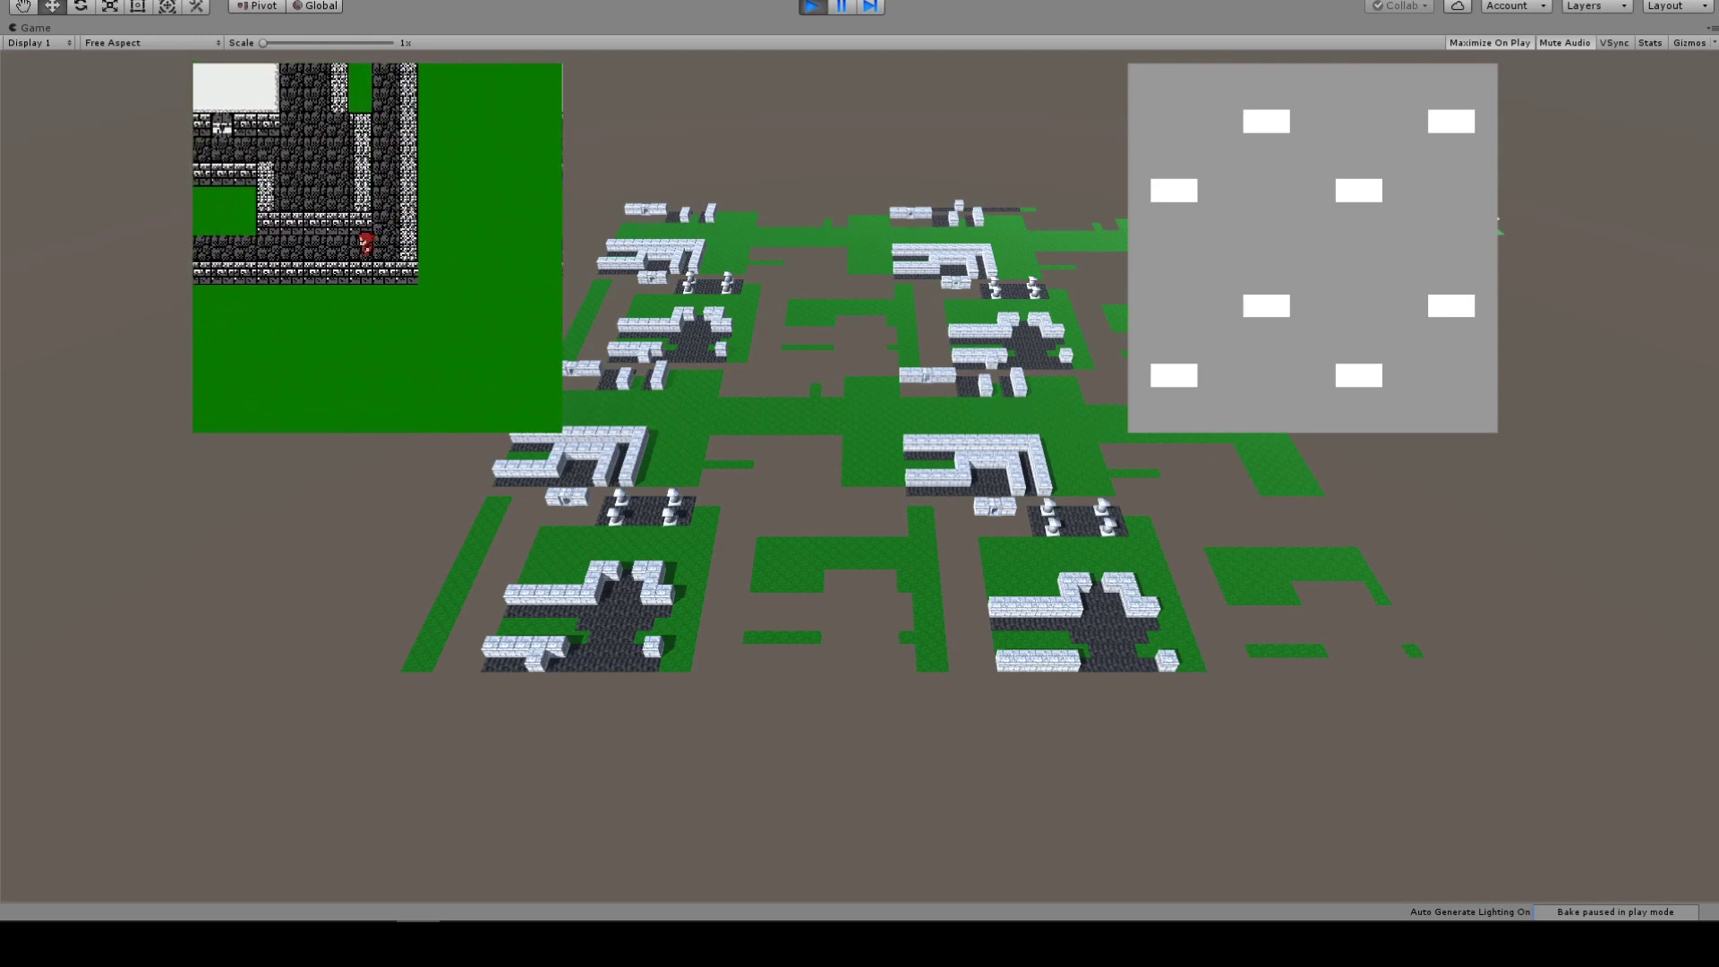
Step: Walk the character three steps west, then north up the pillared hall
key(Left)
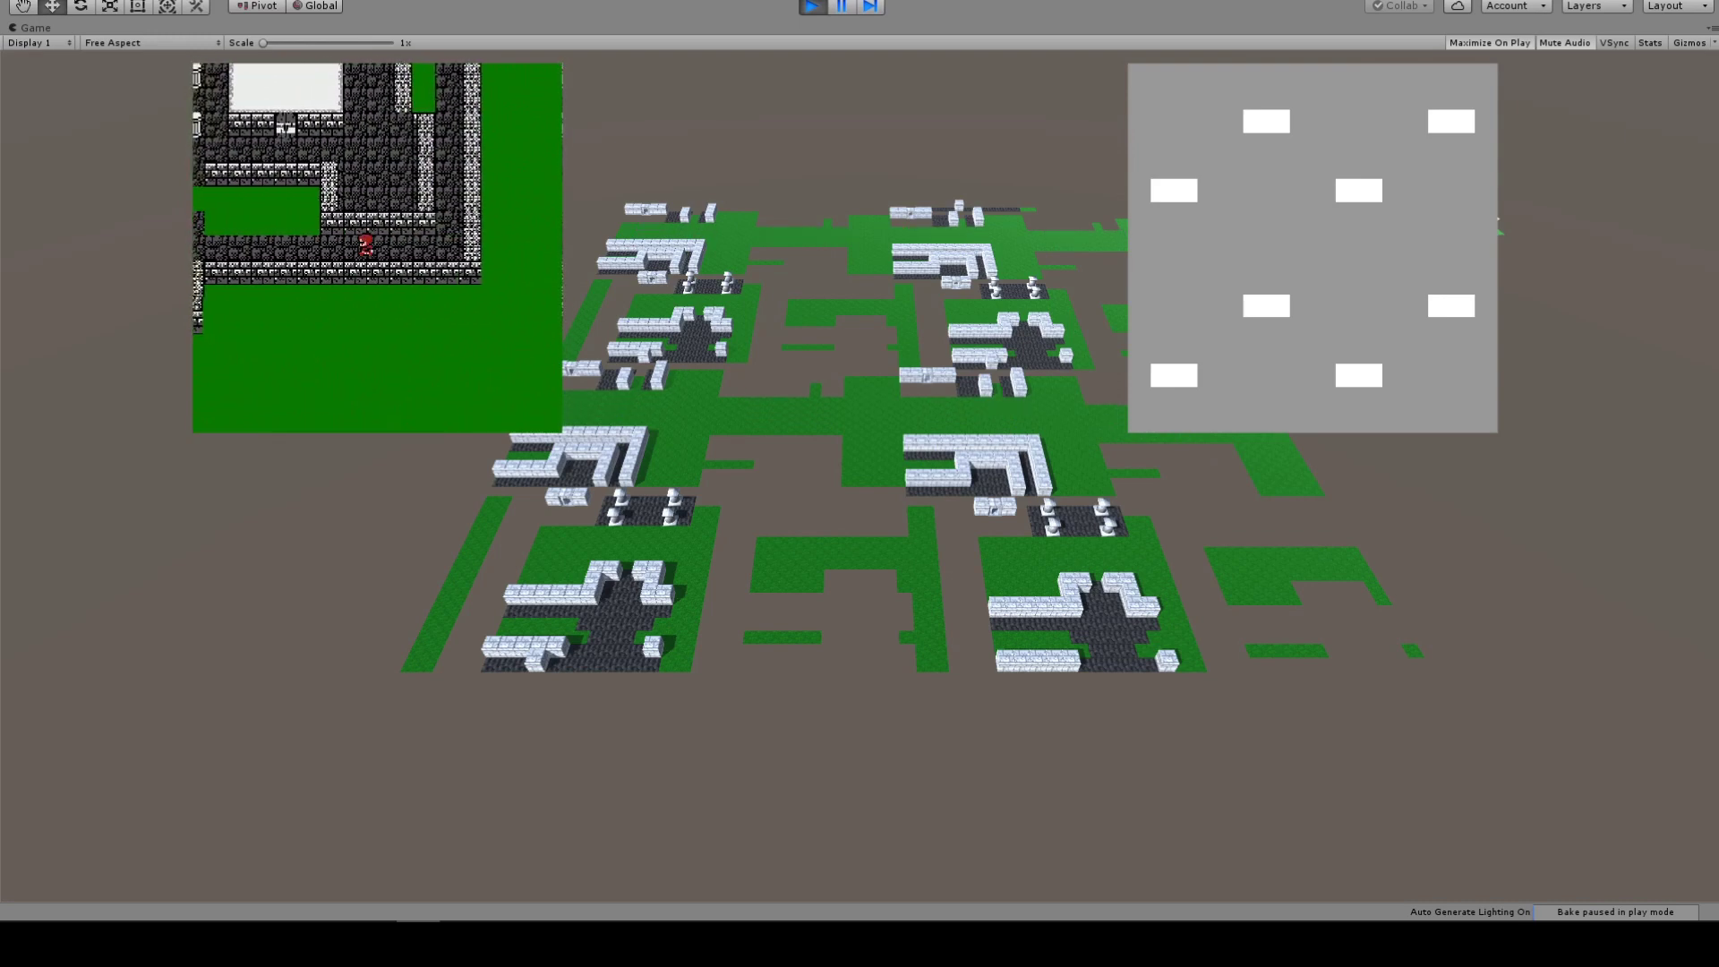
key(Left)
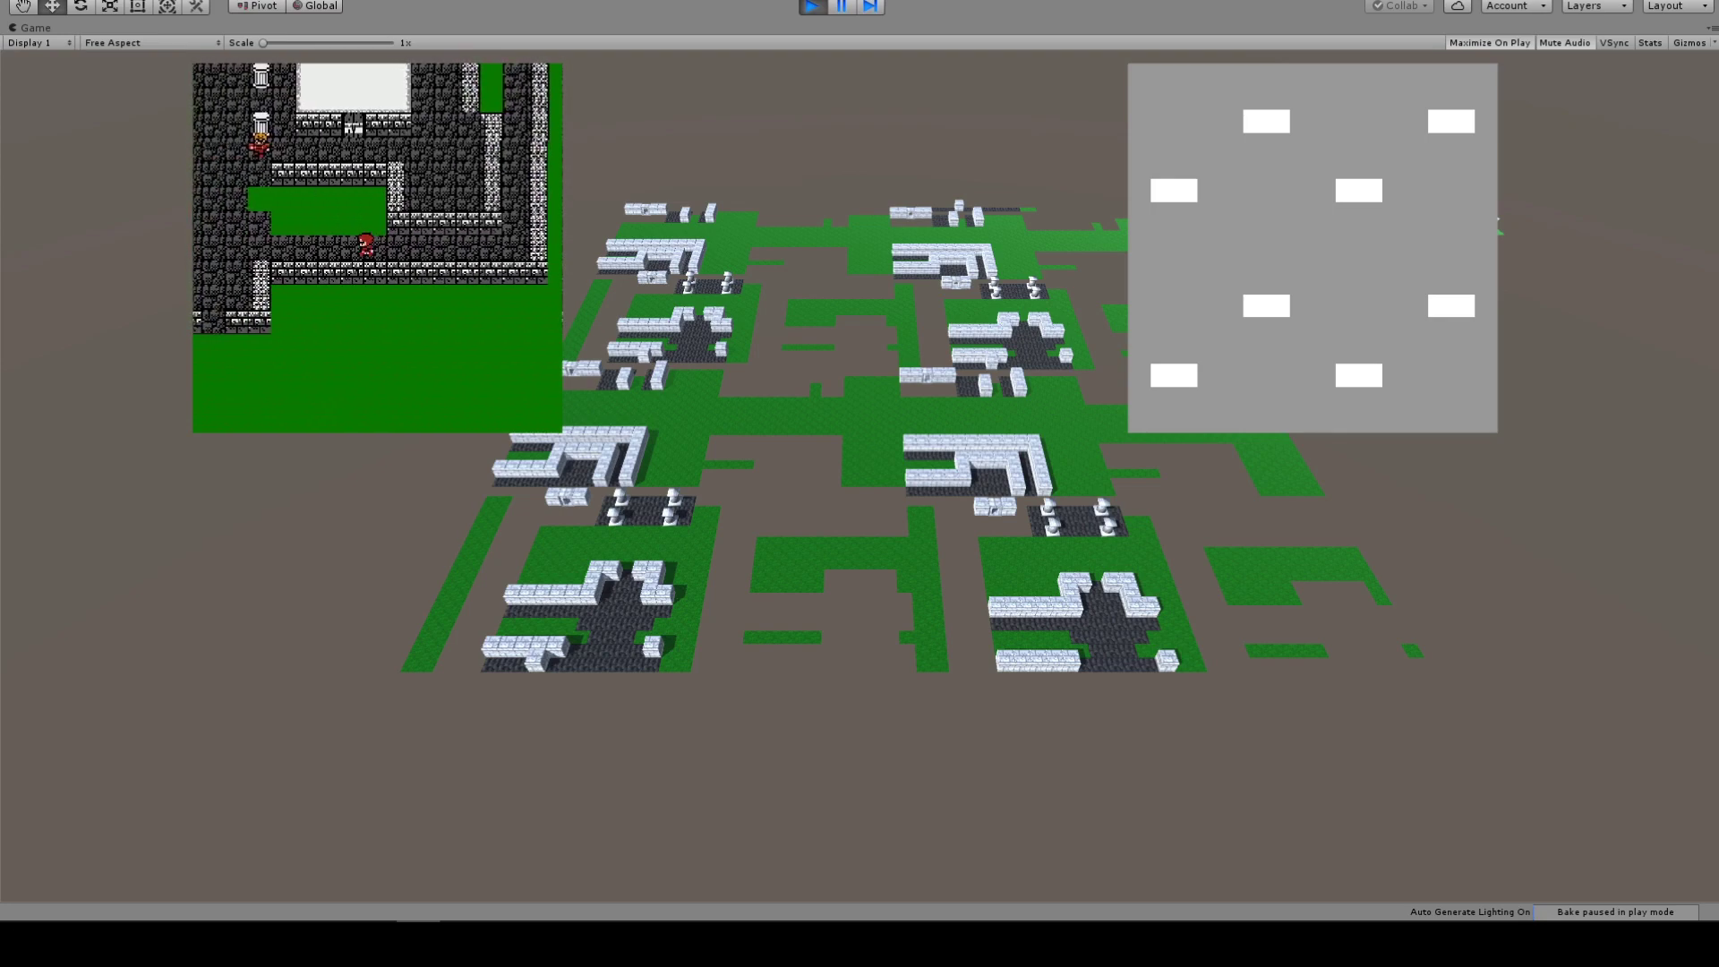
key(Left)
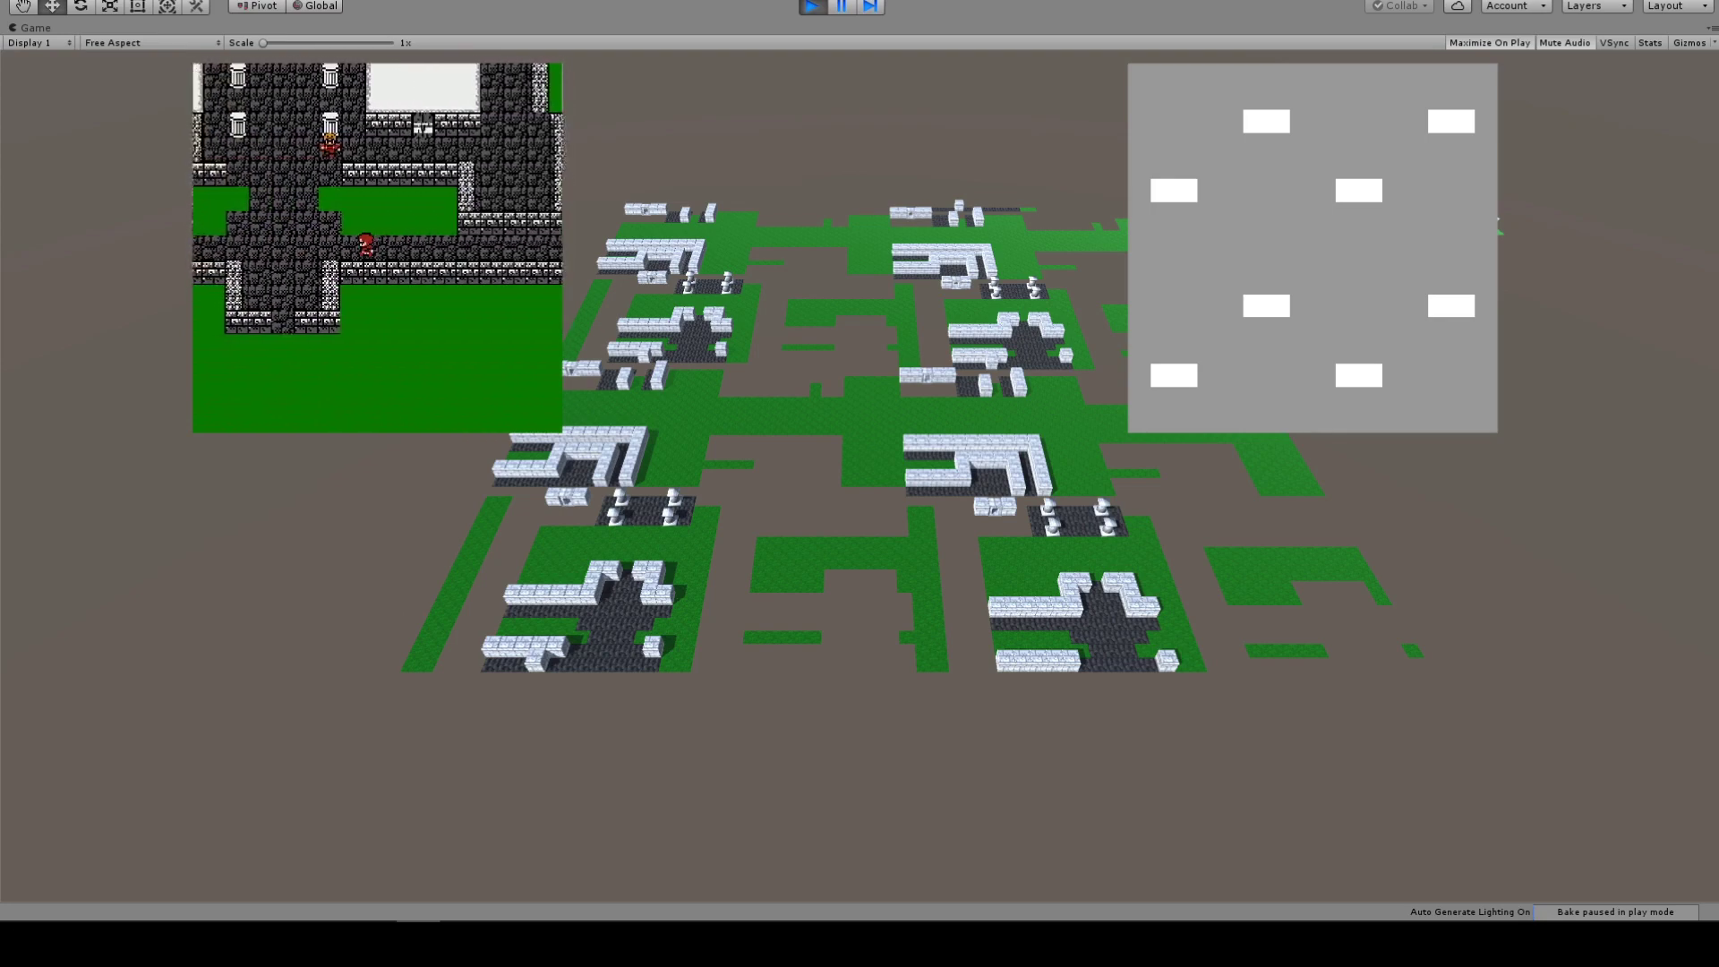
key(Up)
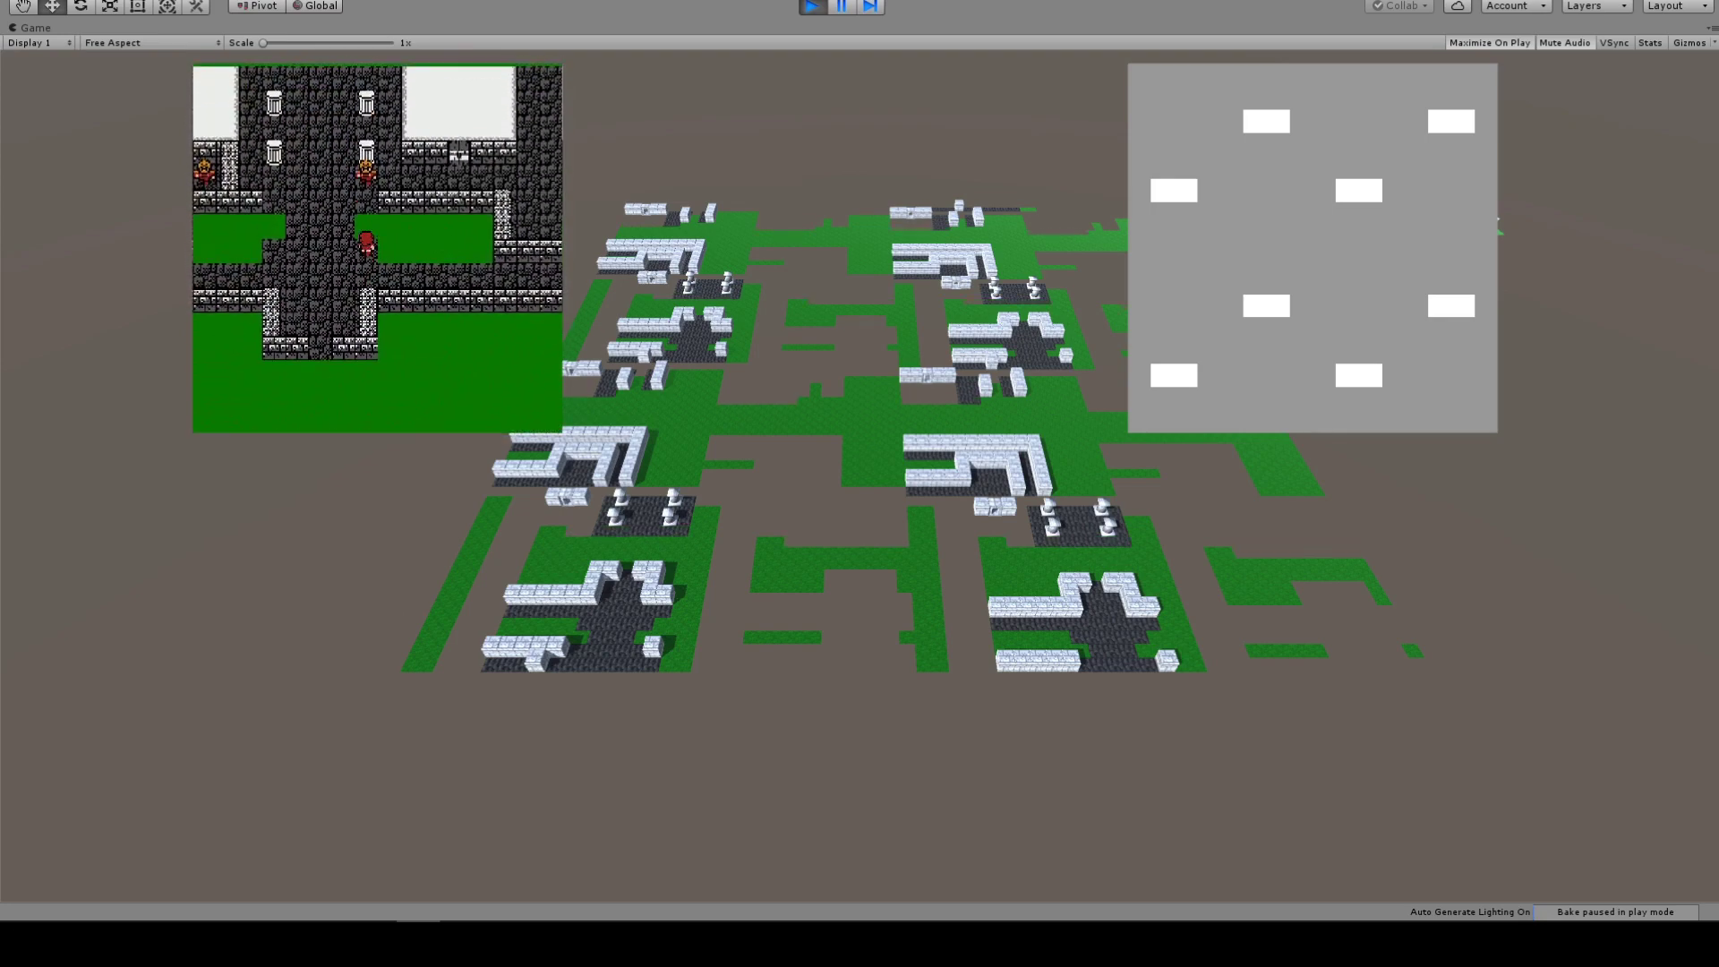
key(Left)
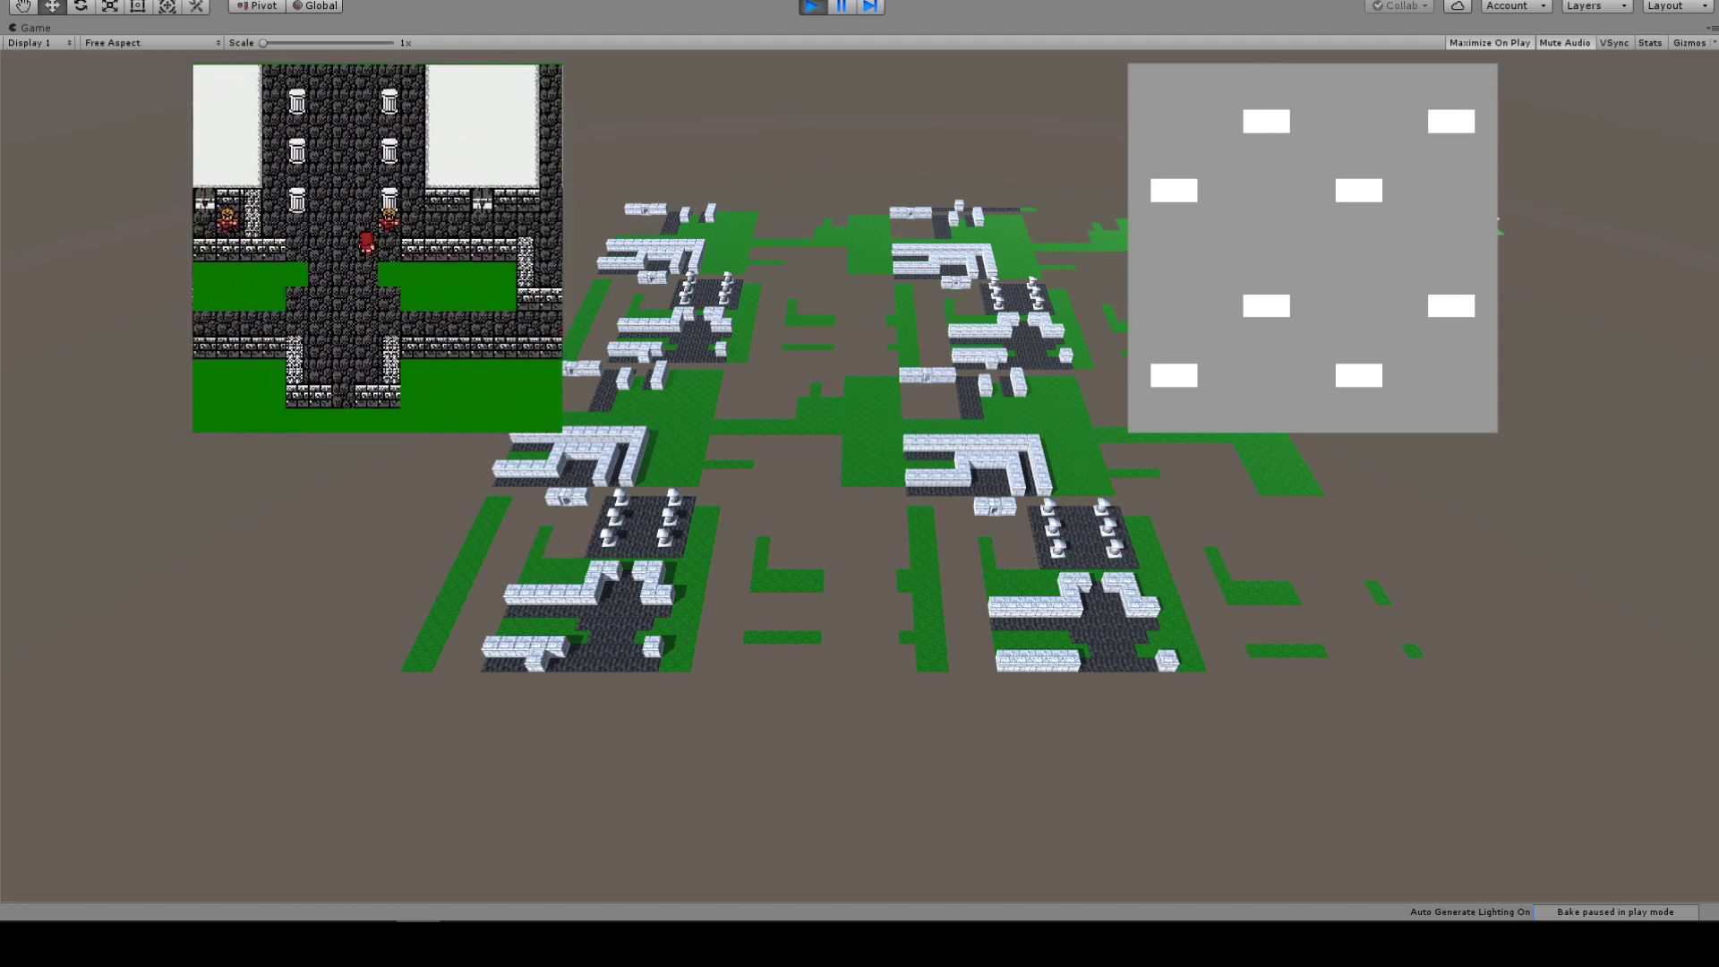
key(Up)
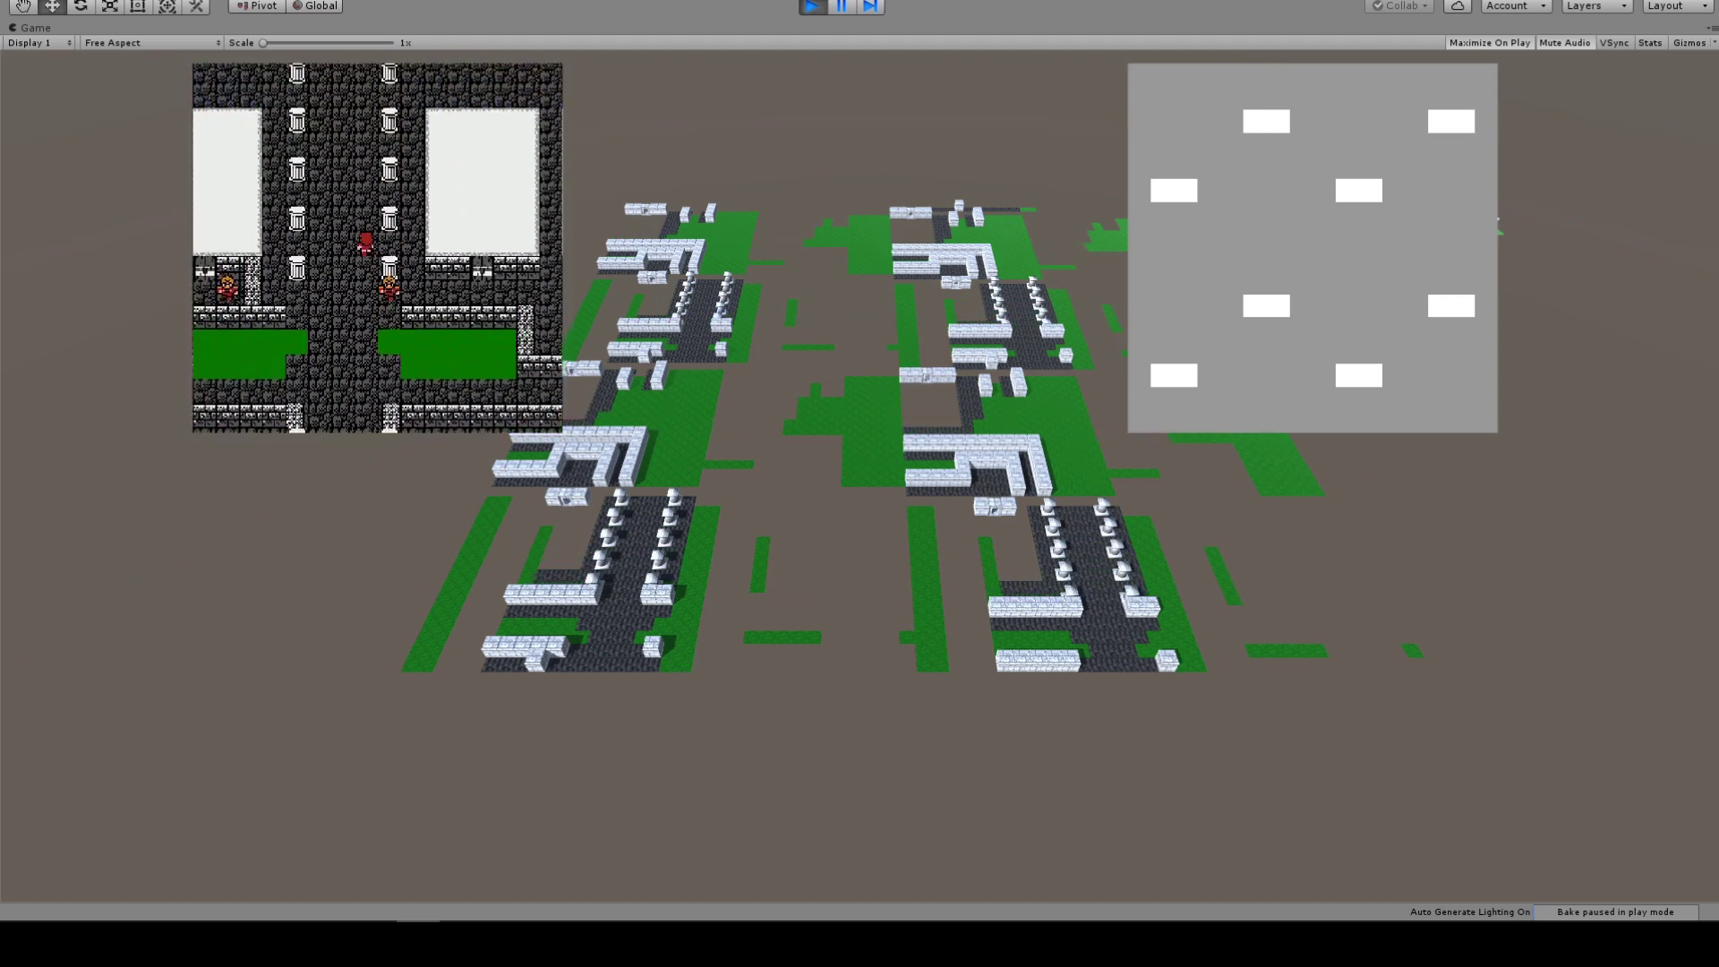
key(Up)
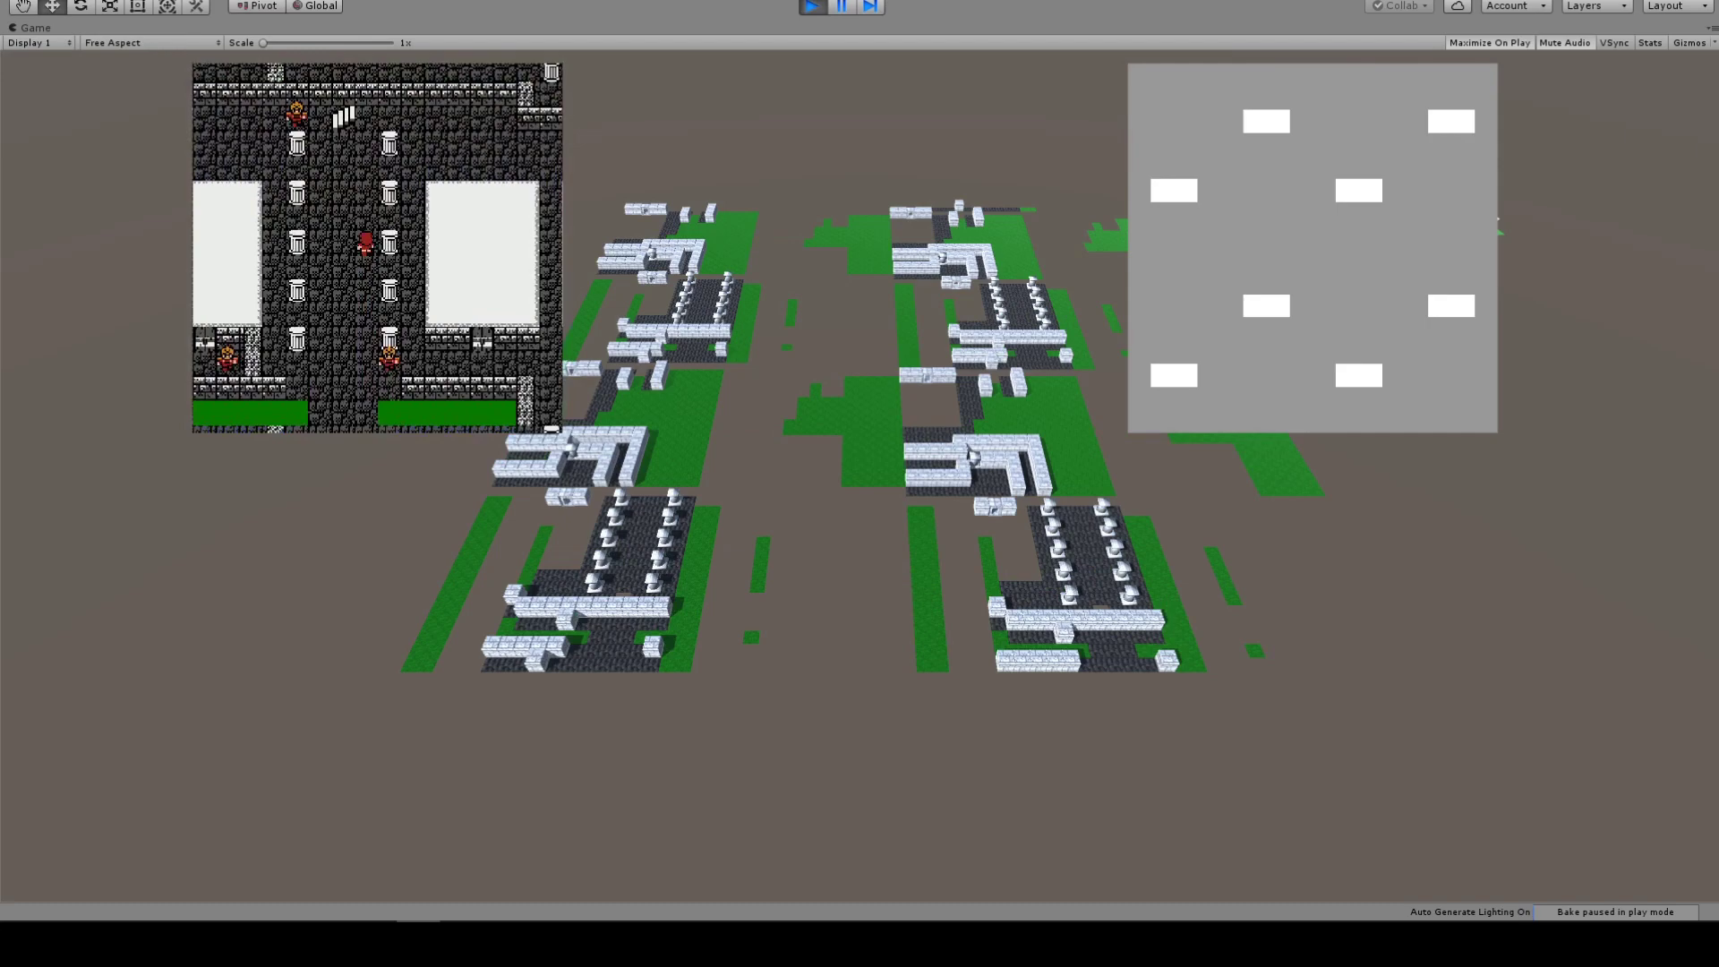
key(Up)
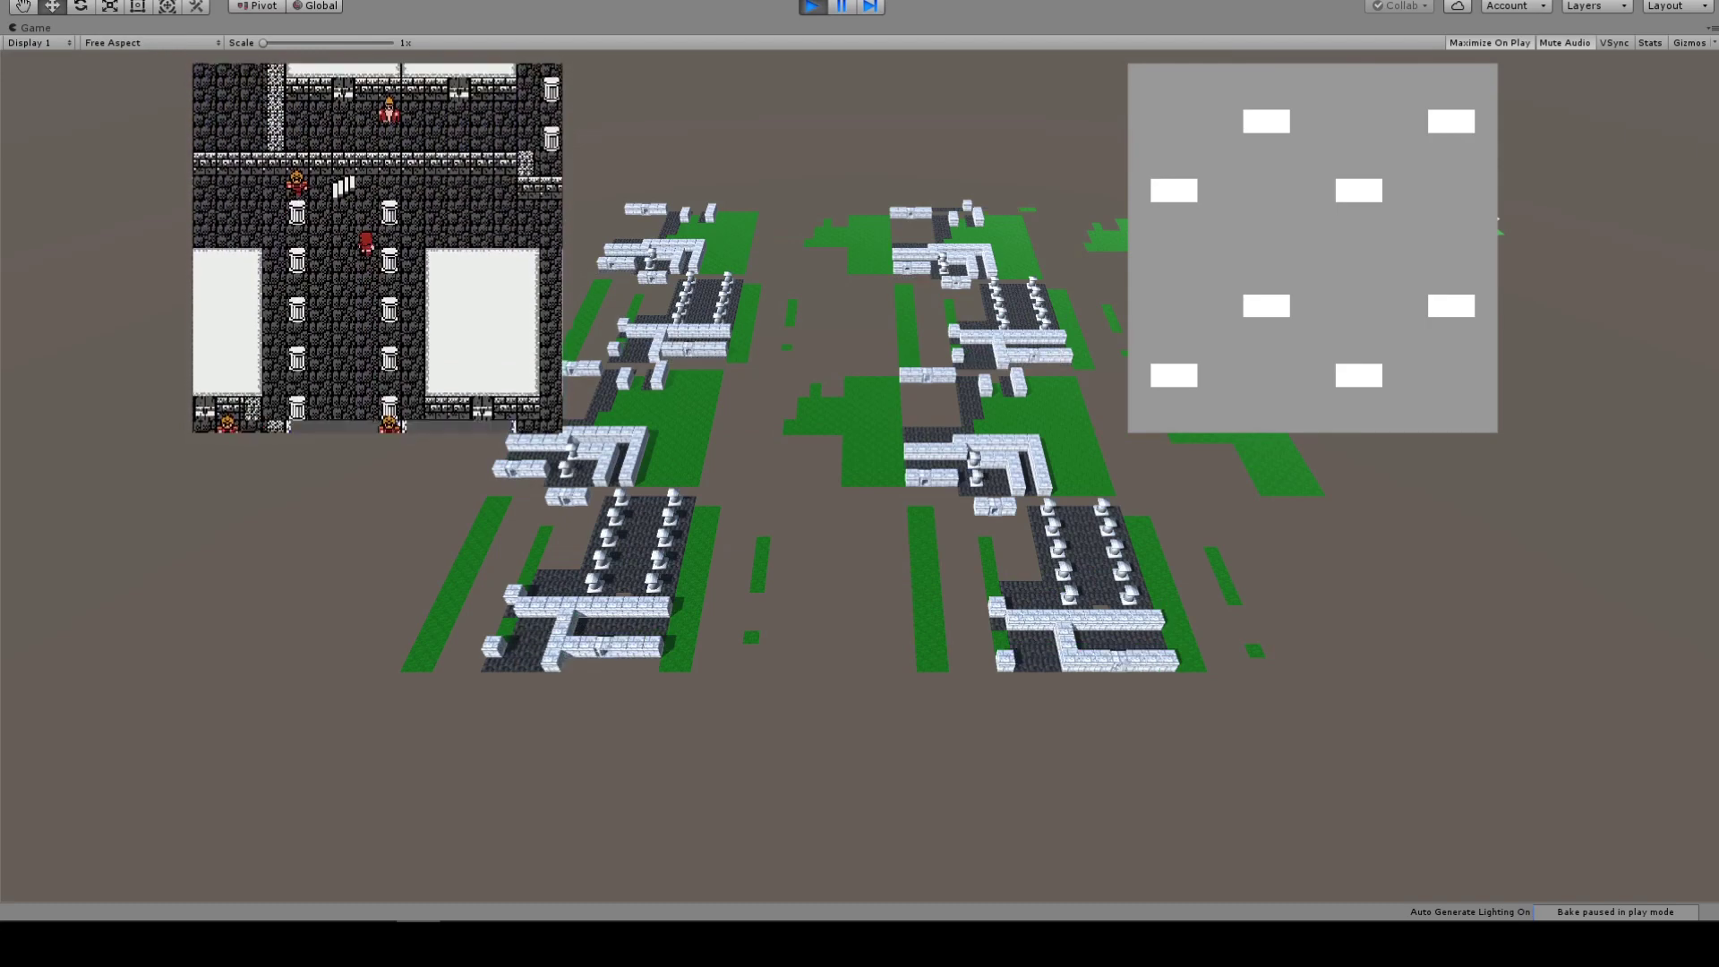
Step: Walk the character five steps north past the pillars to the corridor's top wall
key(Up)
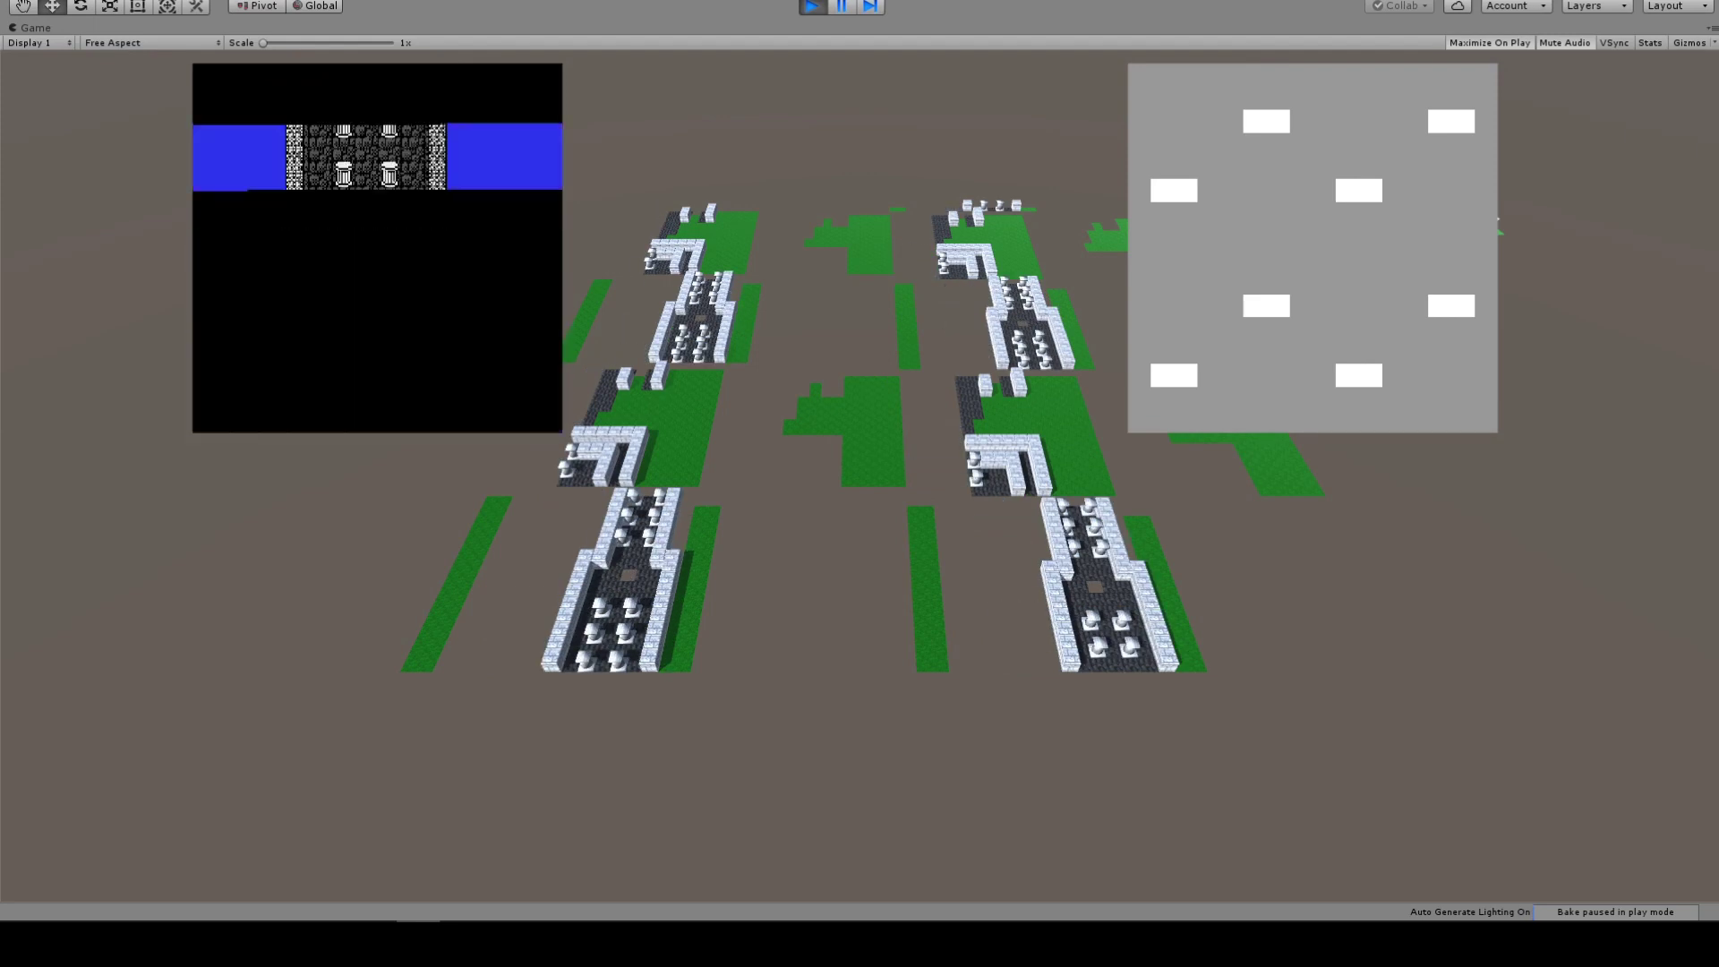
key(Up)
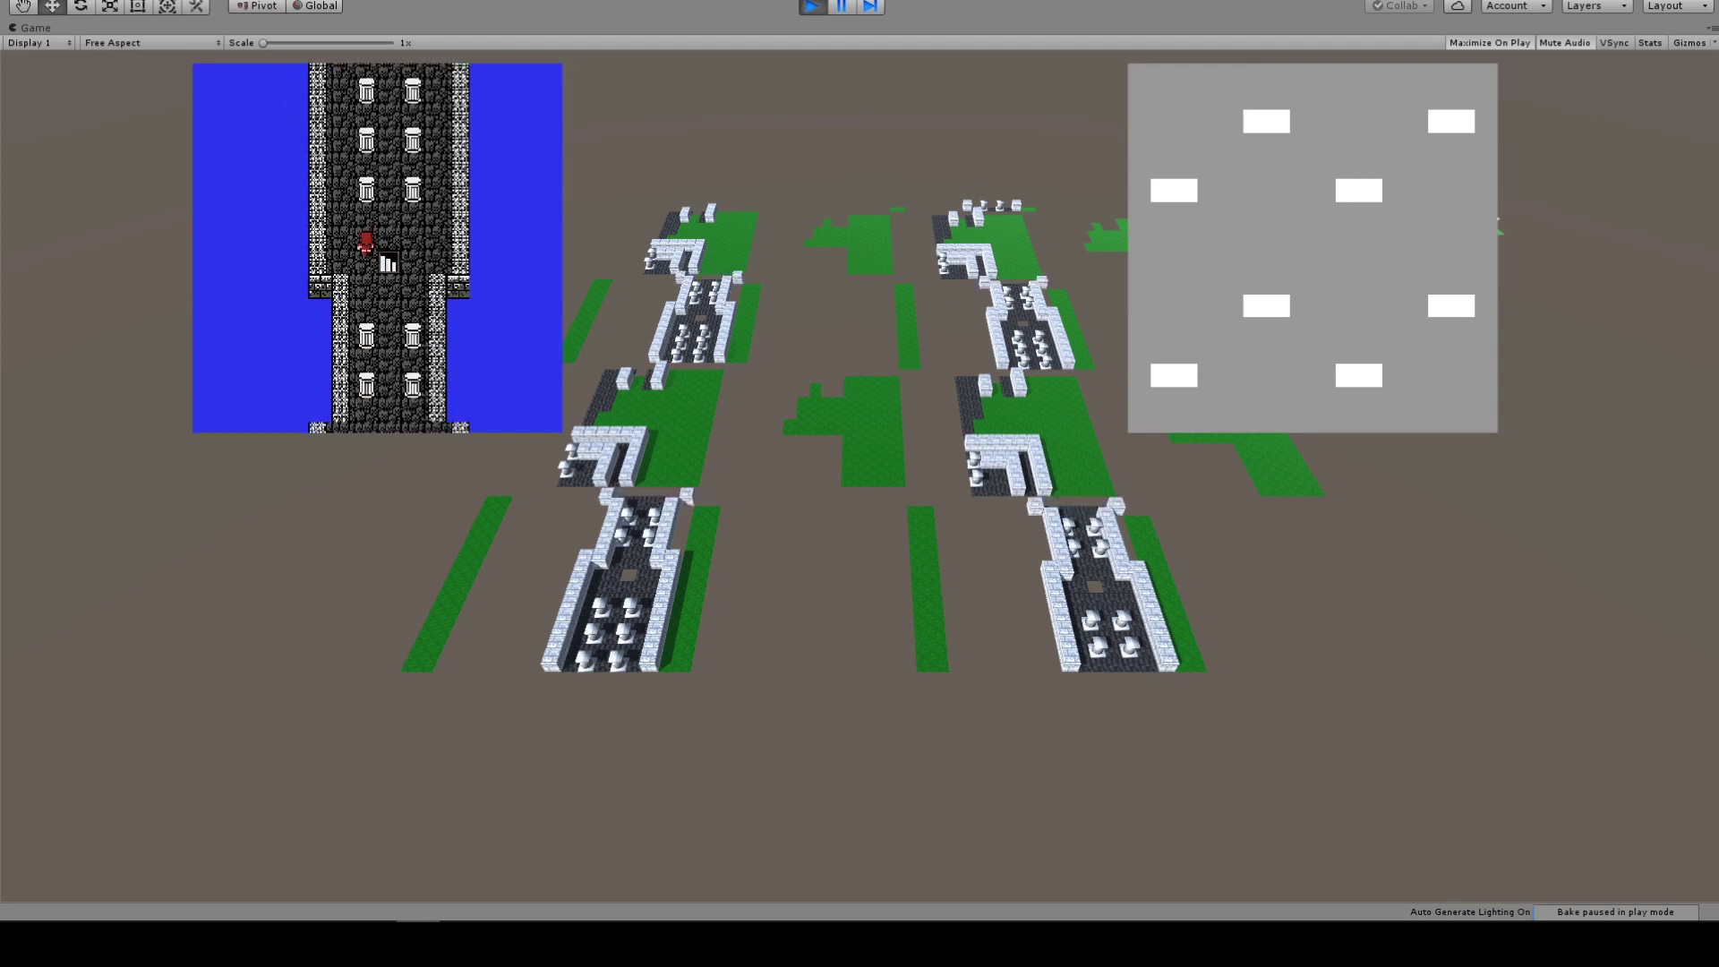
key(Up)
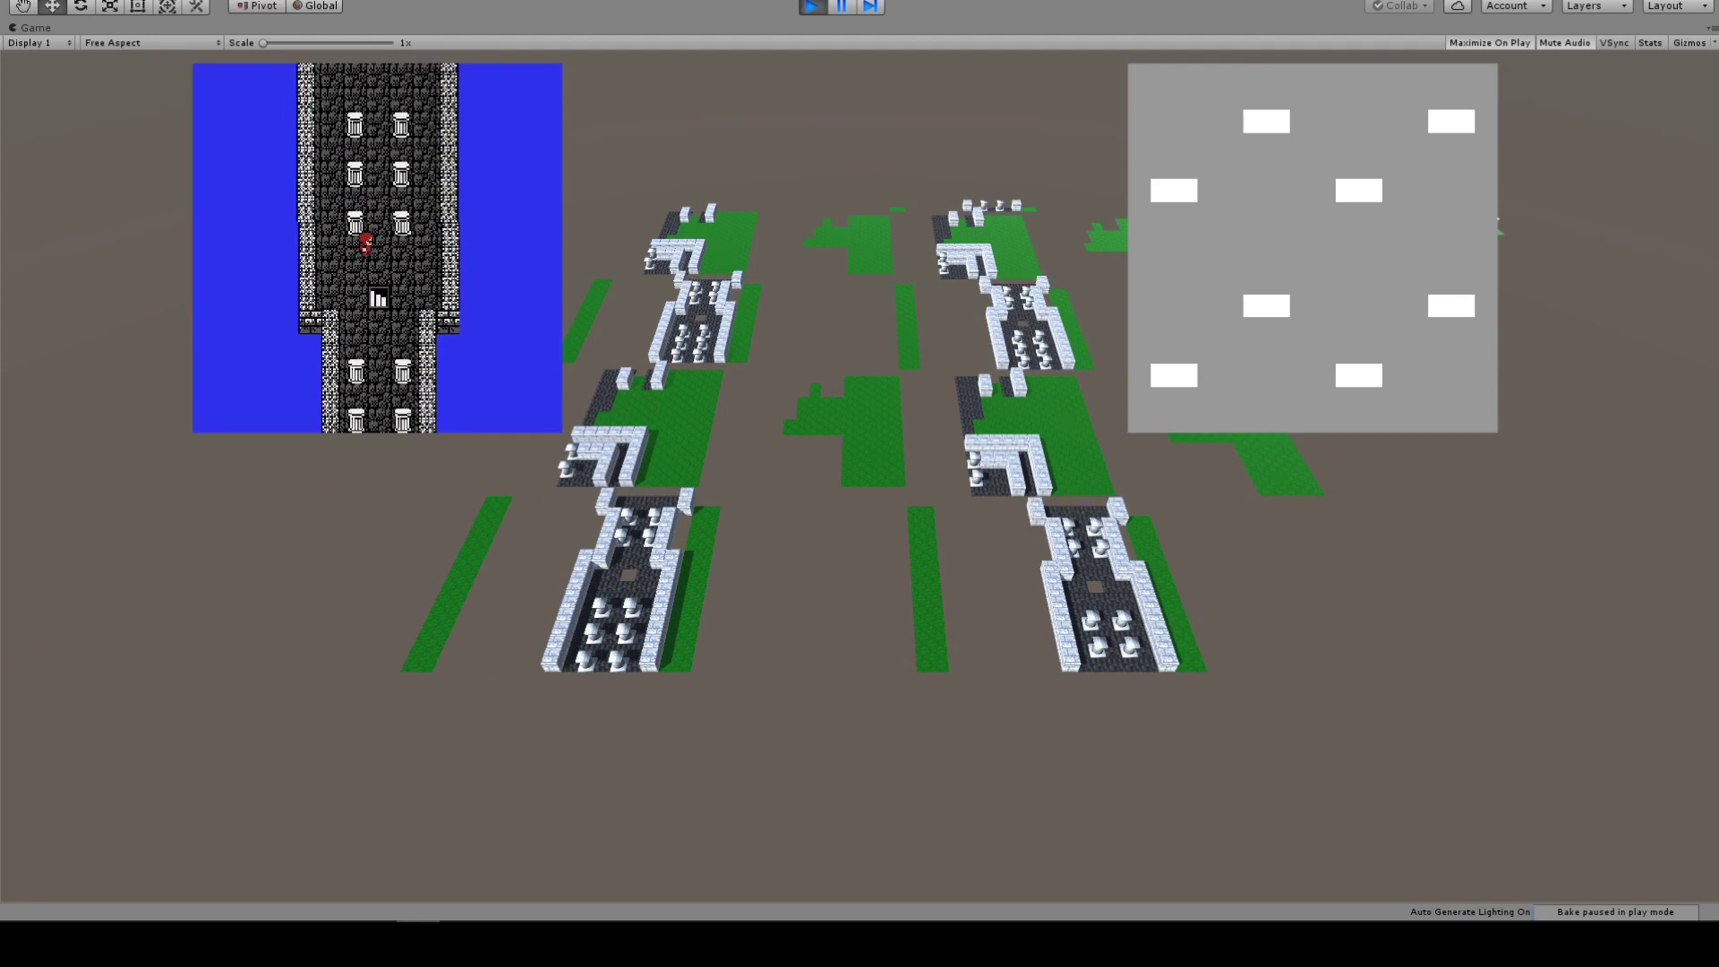
key(Up)
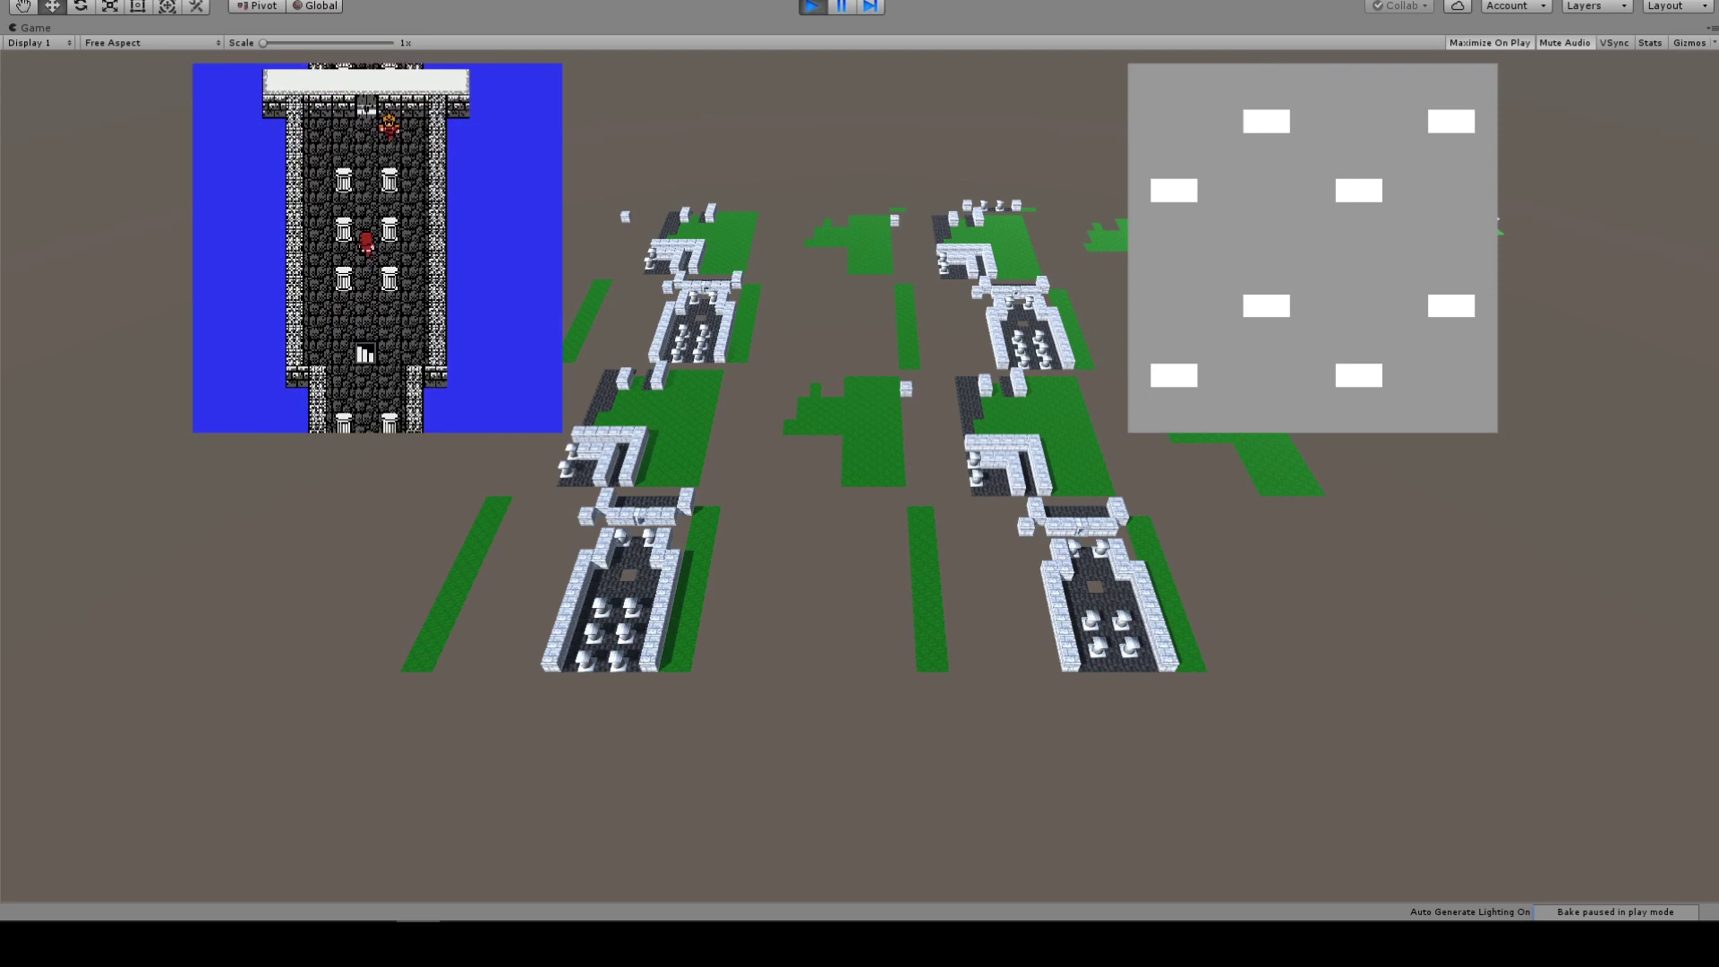
key(Up)
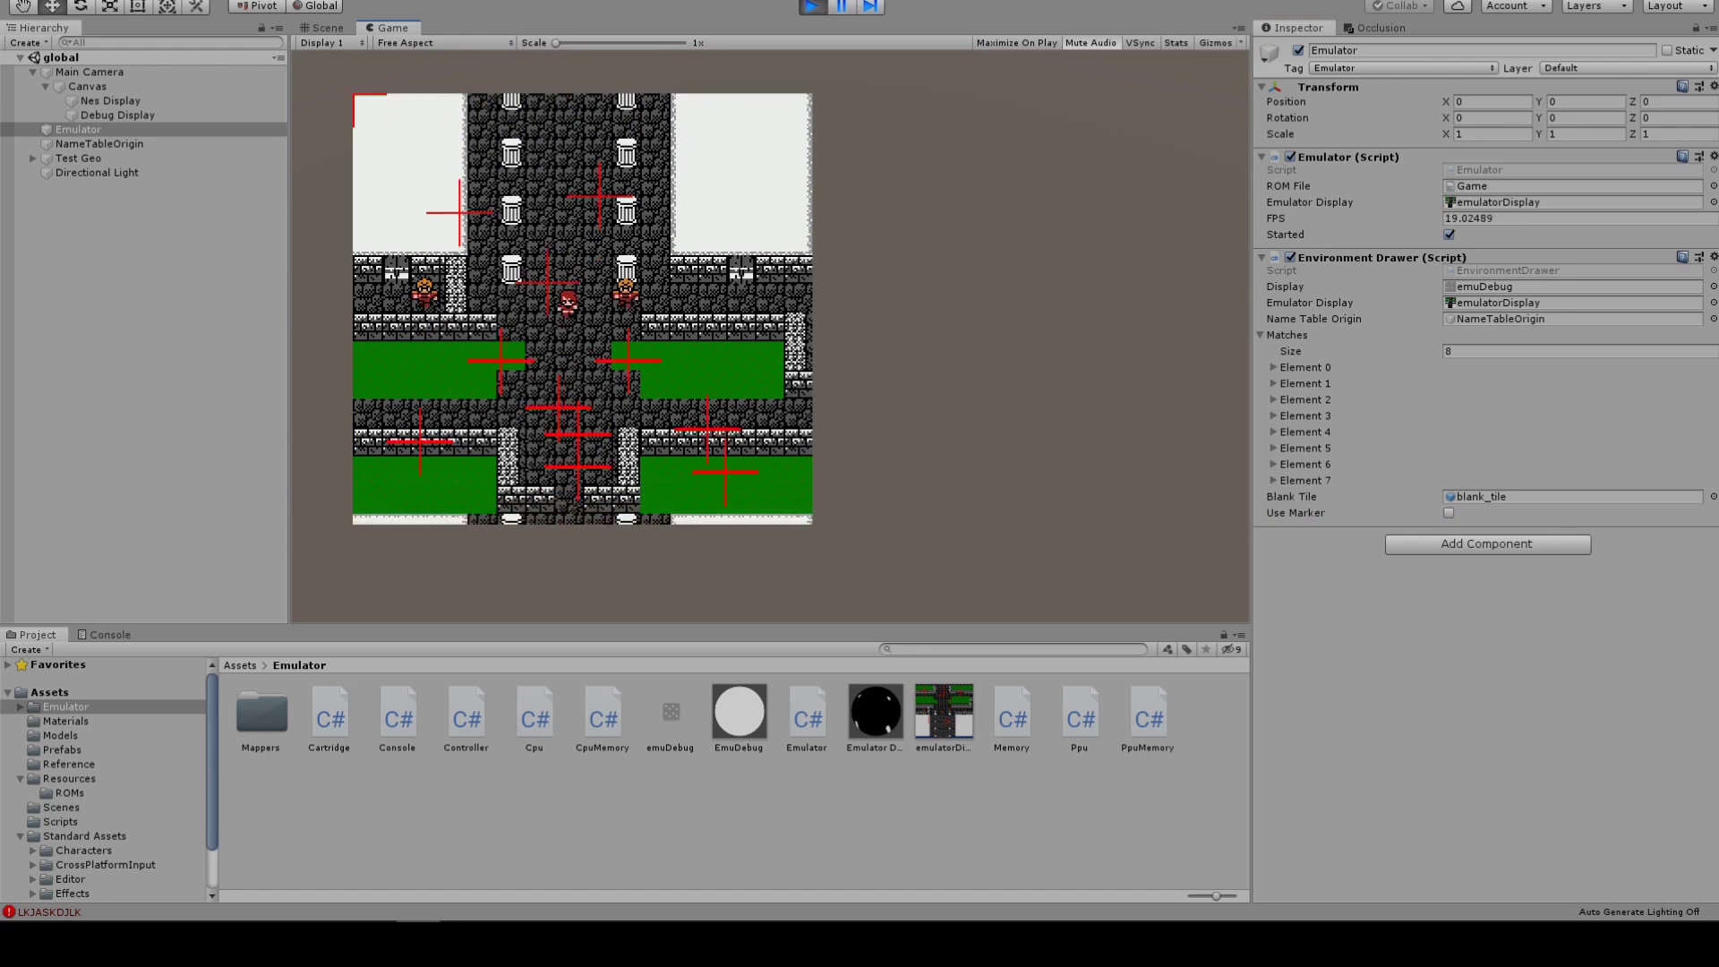
Step: Walk the character two steps south past the pillars toward the leafy grass
key(Down)
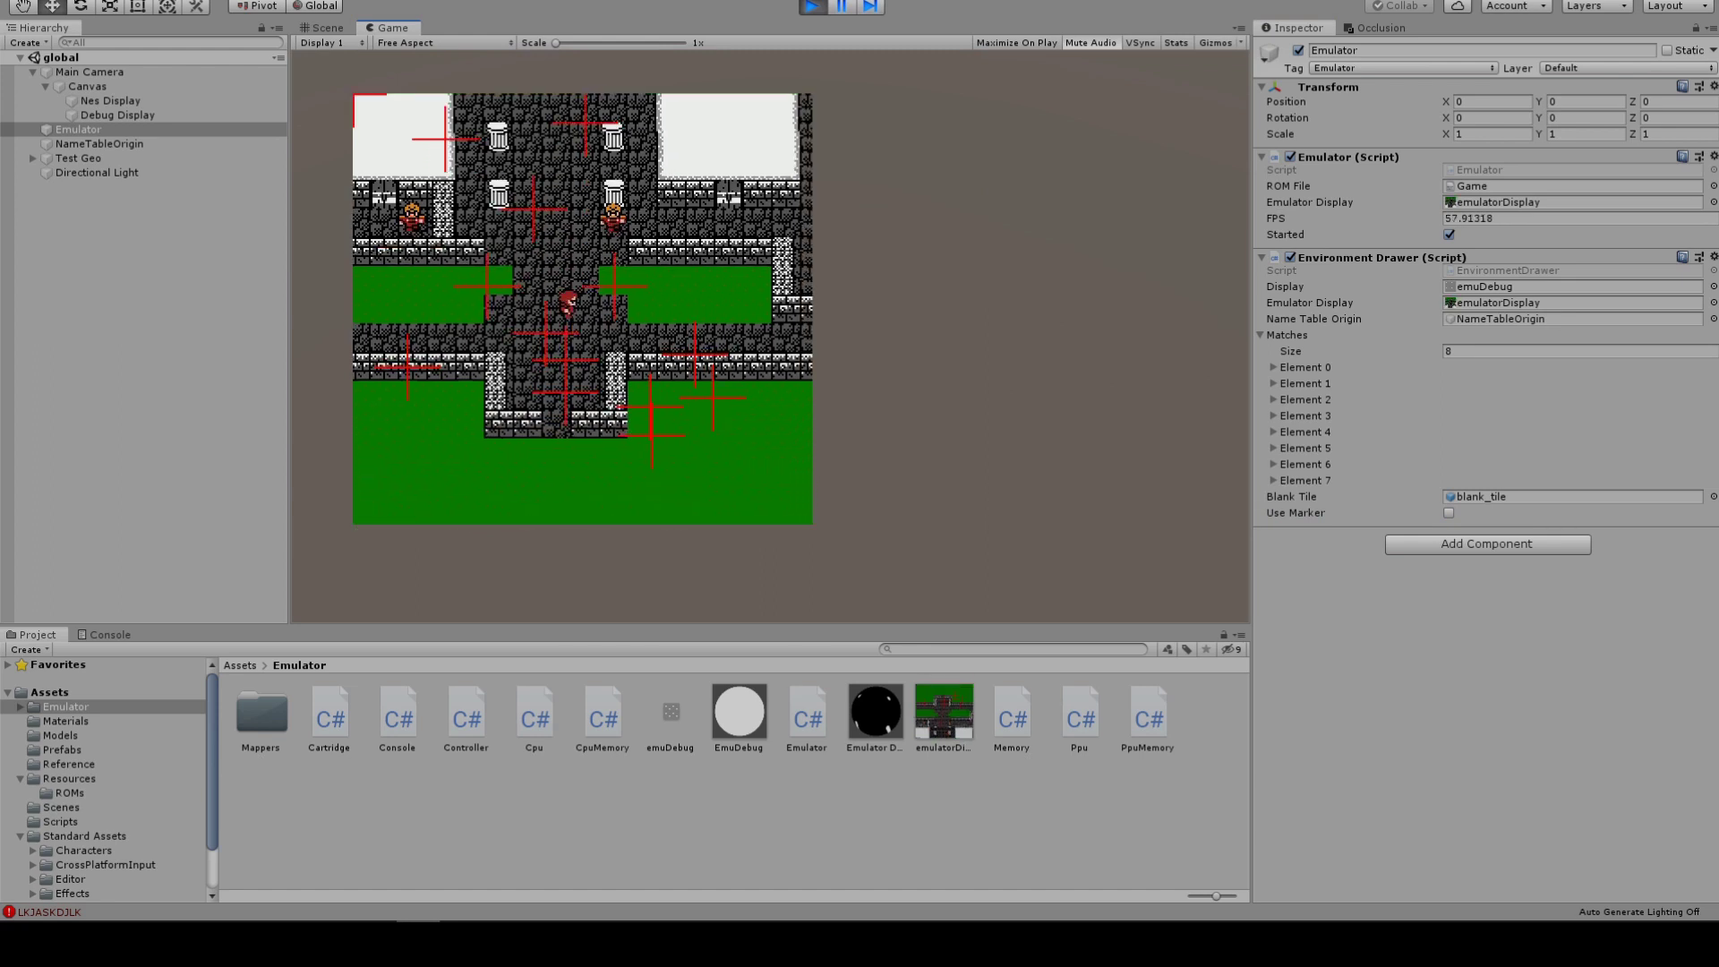
key(Down)
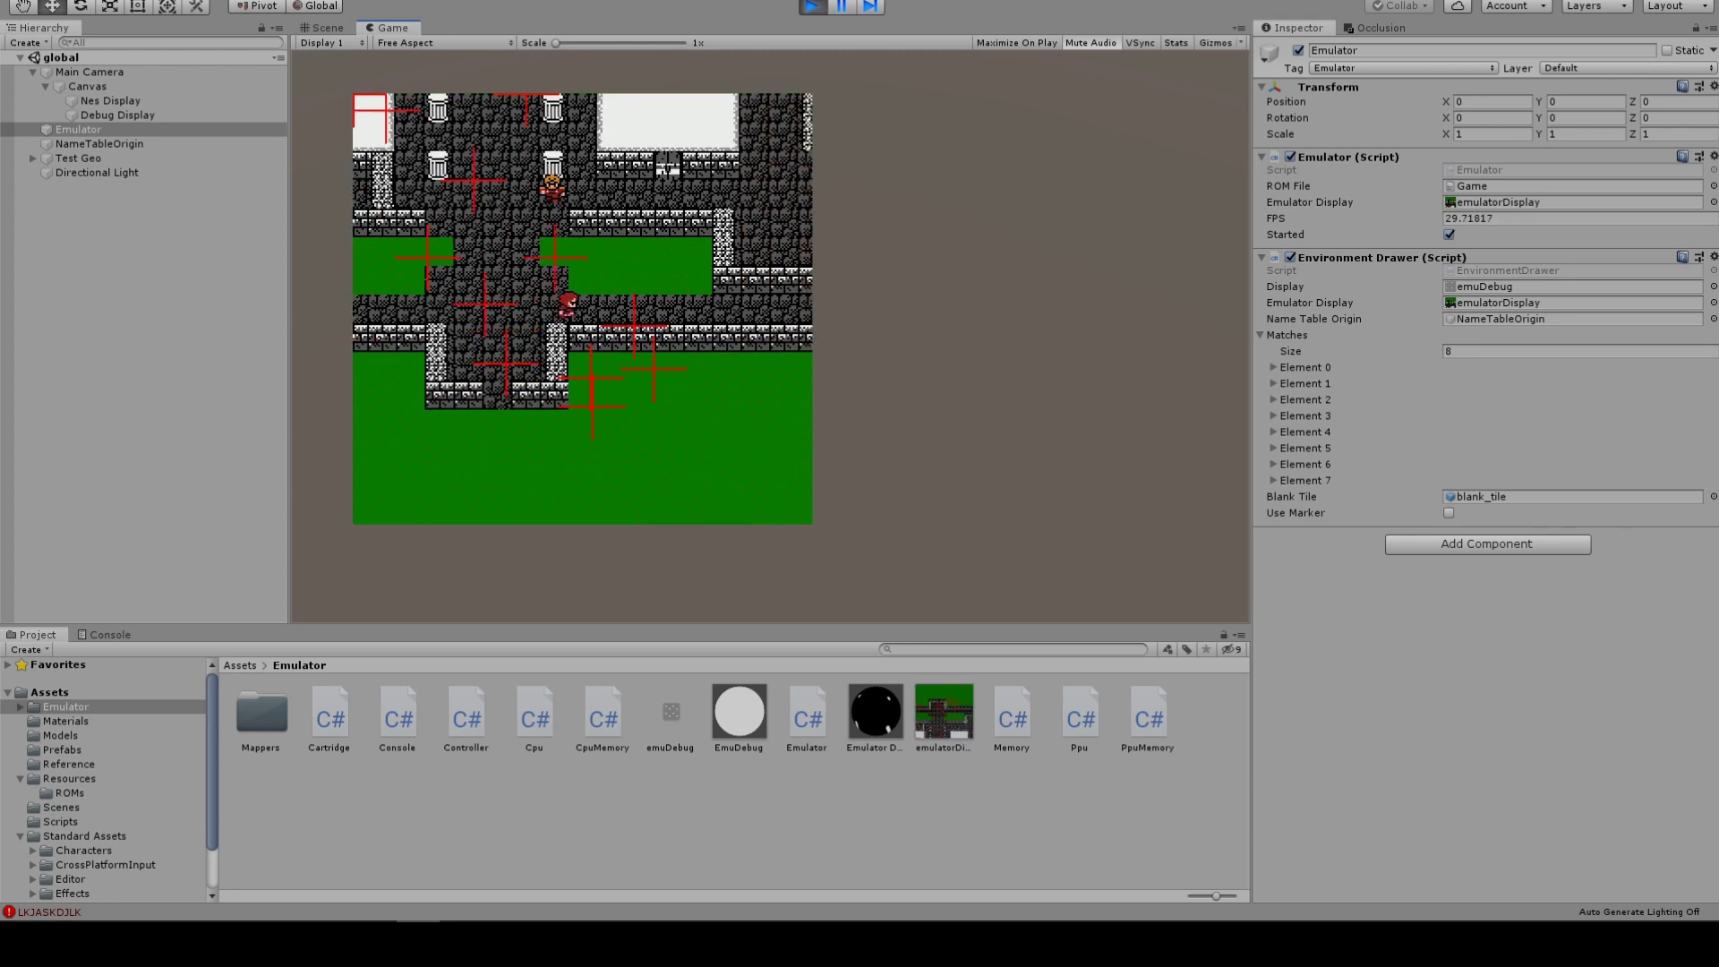